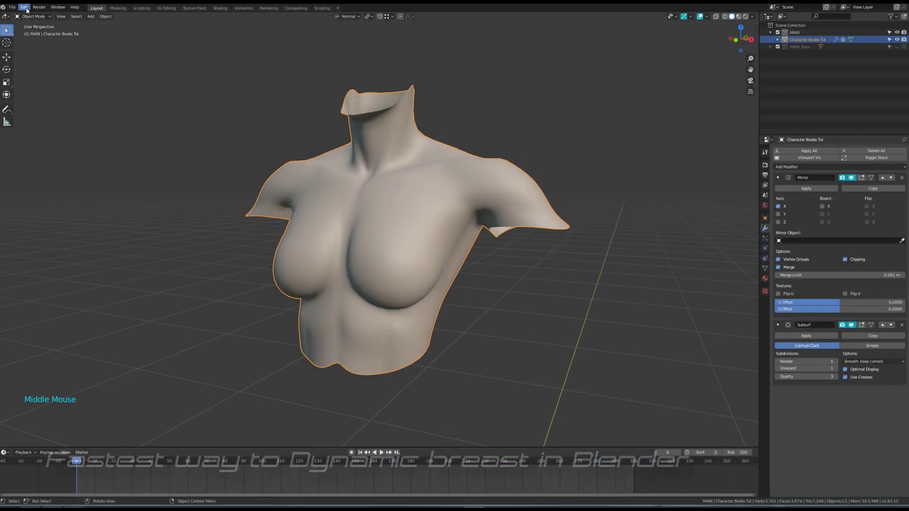
Step: Search the add-ons in the preferences for "spr" and expand the Spring Bones entry
click(23, 7)
click(40, 112)
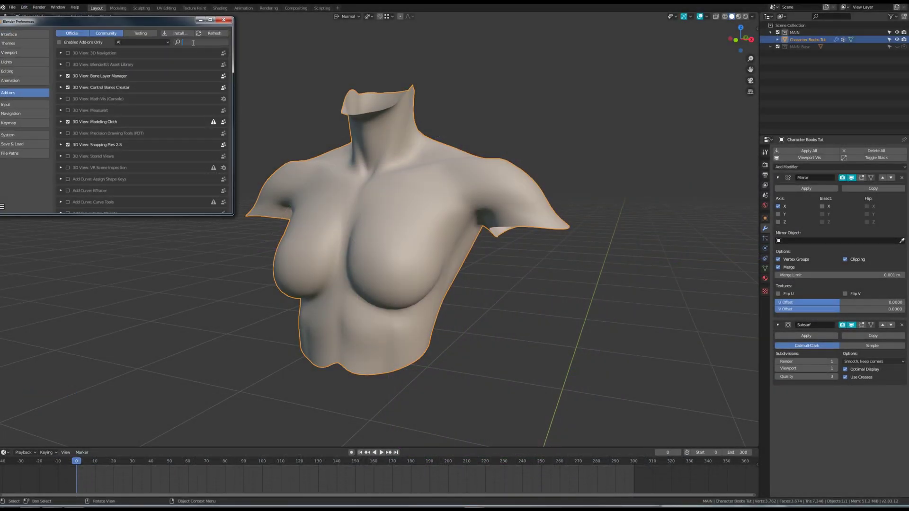
text(spr)
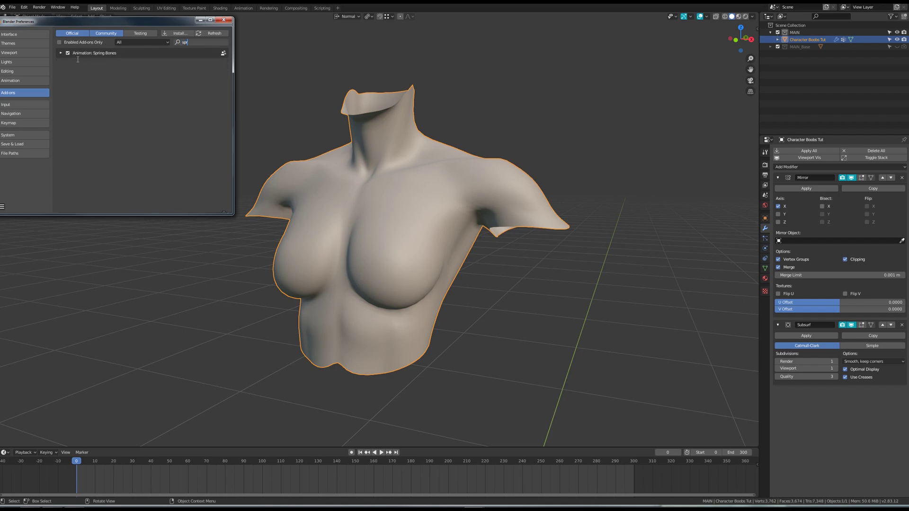
click(60, 54)
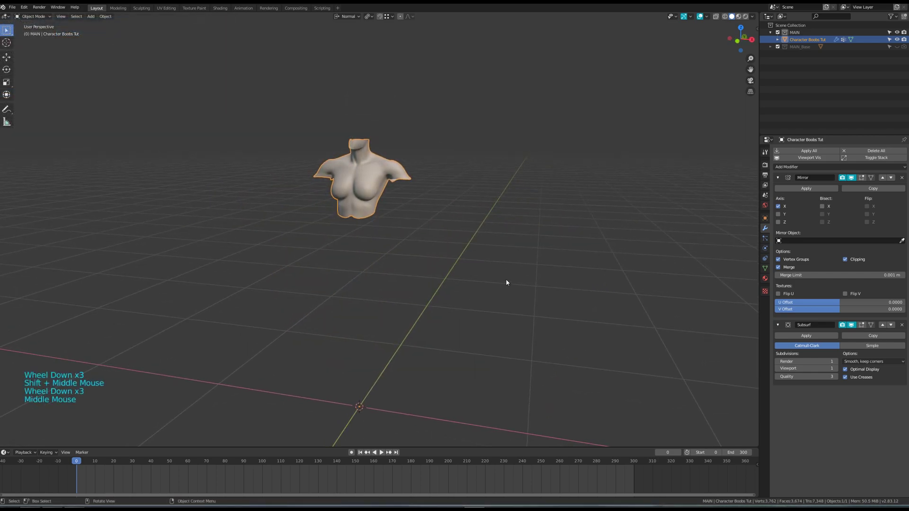
Step: Add an armature at the world origin, enter its Edit Mode and select the single bone
key(shift+a)
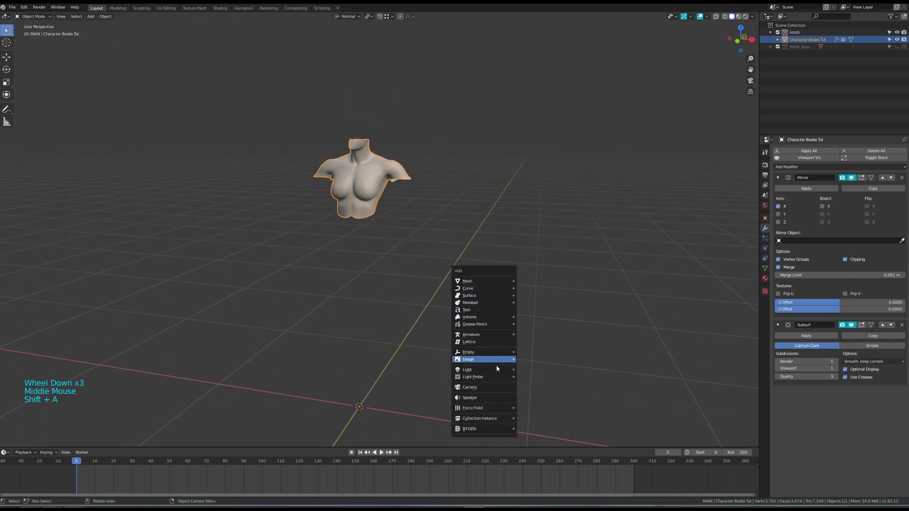
mouse_move(495, 338)
click(531, 335)
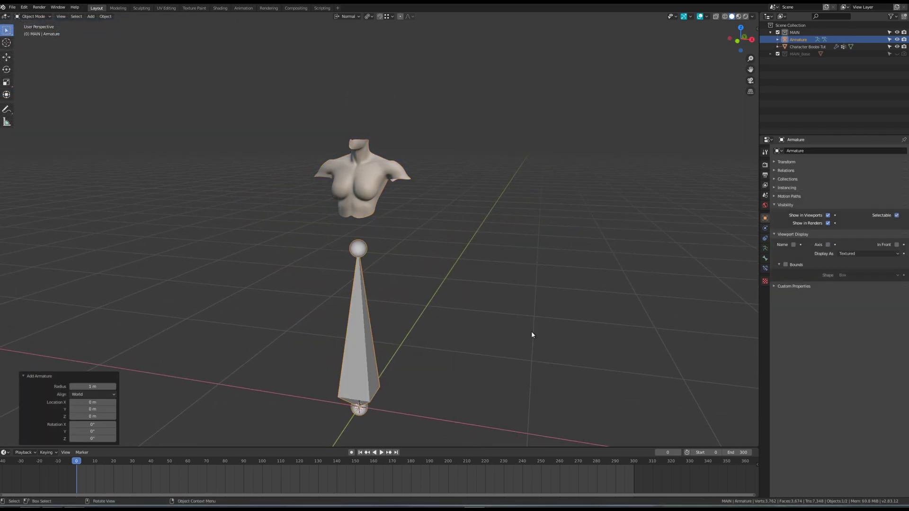
middle_drag(531, 331, 350, 326)
key(Tab)
click(349, 324)
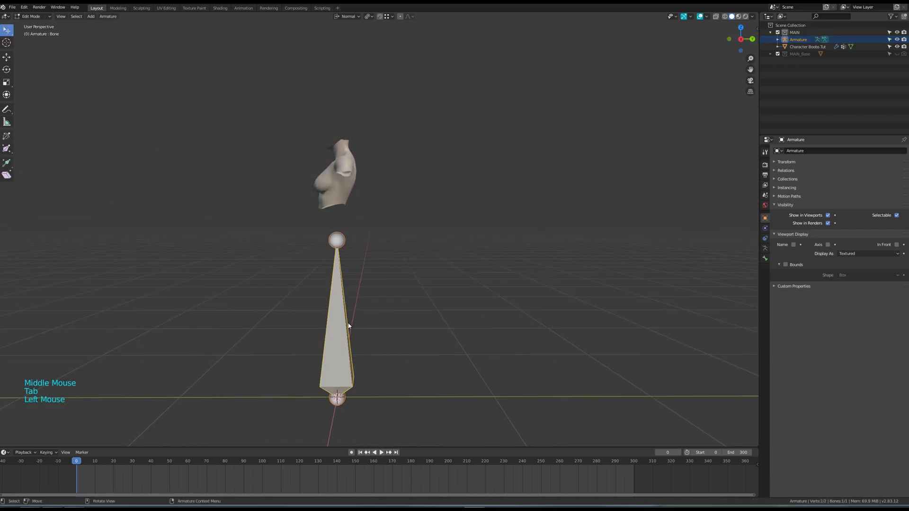
Step: Extrude a second bone horizontally backward along Y from the first bone's base, display the bone names, and name it ROOT
key(KP_3)
click(343, 405)
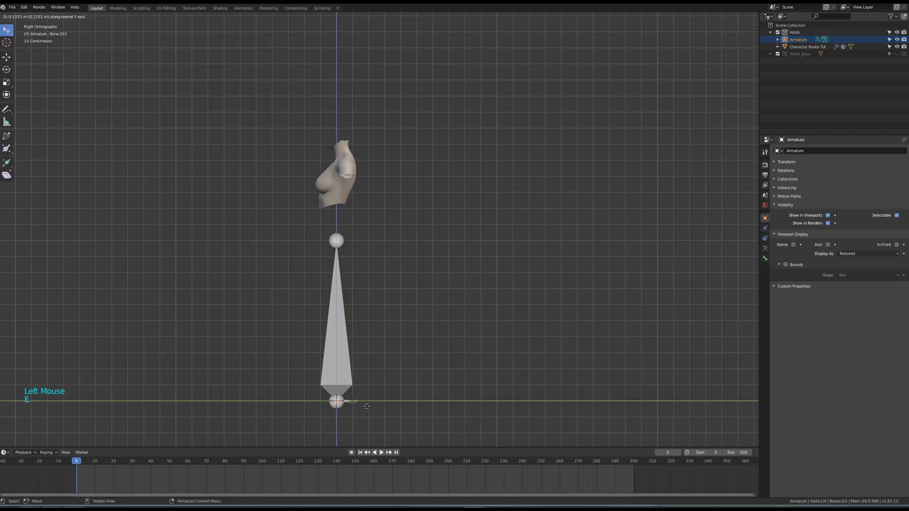
key(e)
click(385, 409)
middle_drag(386, 410, 399, 392)
key(q)
key(2)
key(F2)
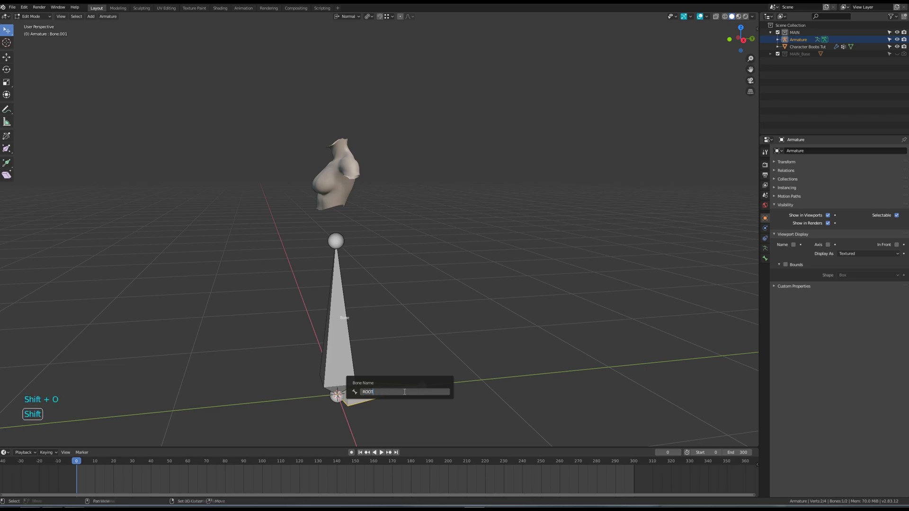
key(Return)
Step: Move the vertical bone up about 1.09 m to the torso and scale it to about 0.454
click(348, 357)
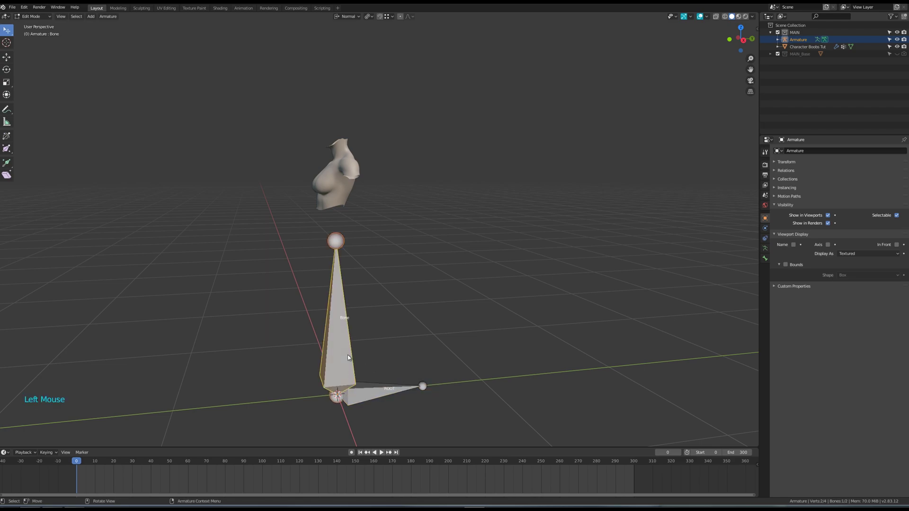
key(g)
middle_click(348, 348)
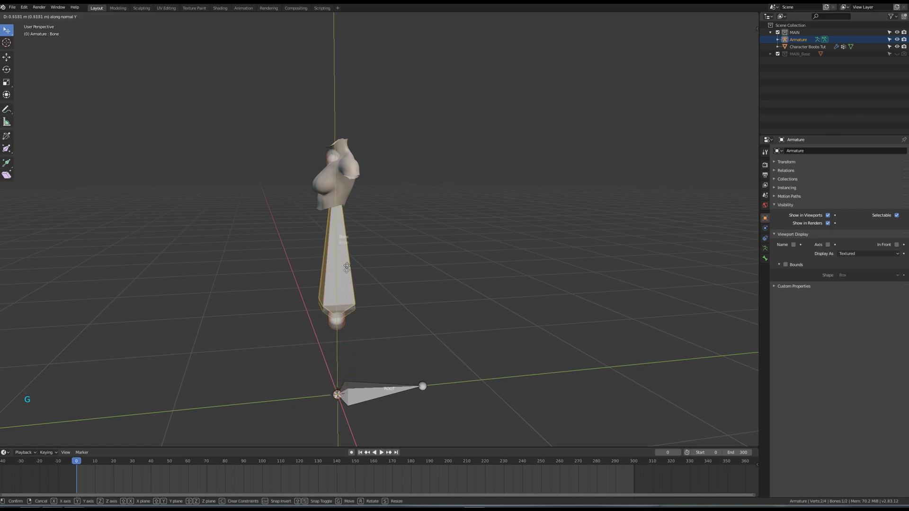
click(356, 191)
middle_drag(356, 191, 450, 231)
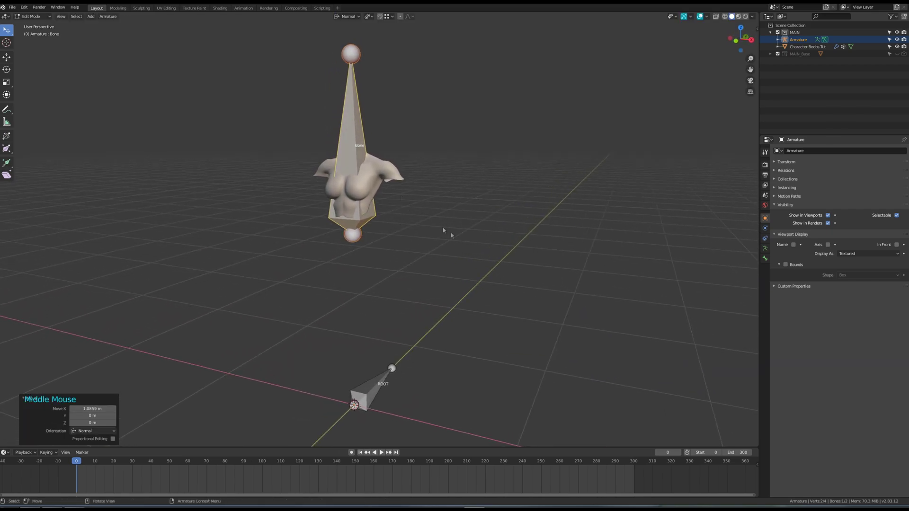
key(s)
click(412, 229)
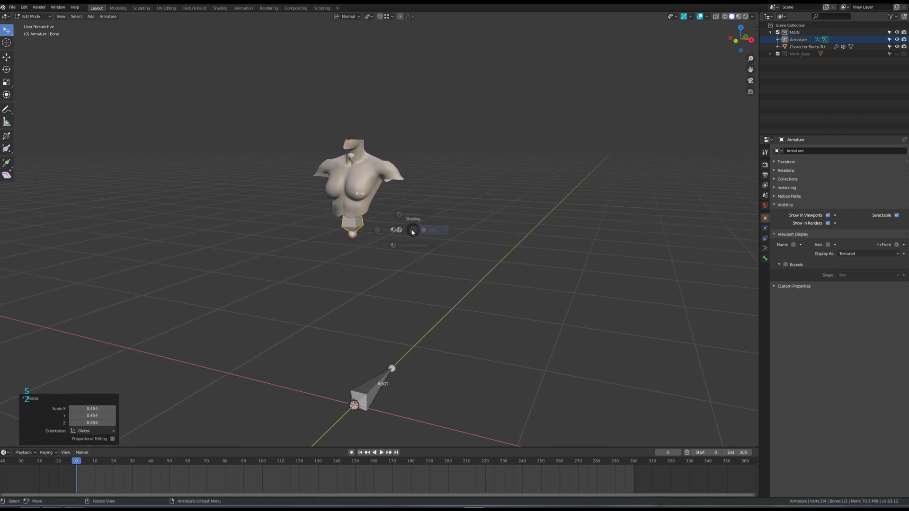
Step: Display the viewport as wireframe and rename the torso bone Chest
click(383, 230)
middle_drag(390, 221, 324, 189)
scroll(323, 188, up, 2)
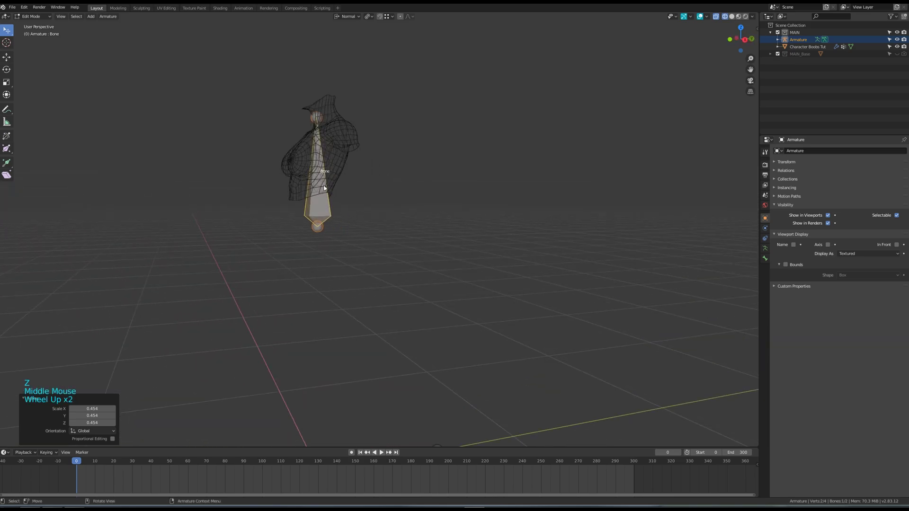
key(F2)
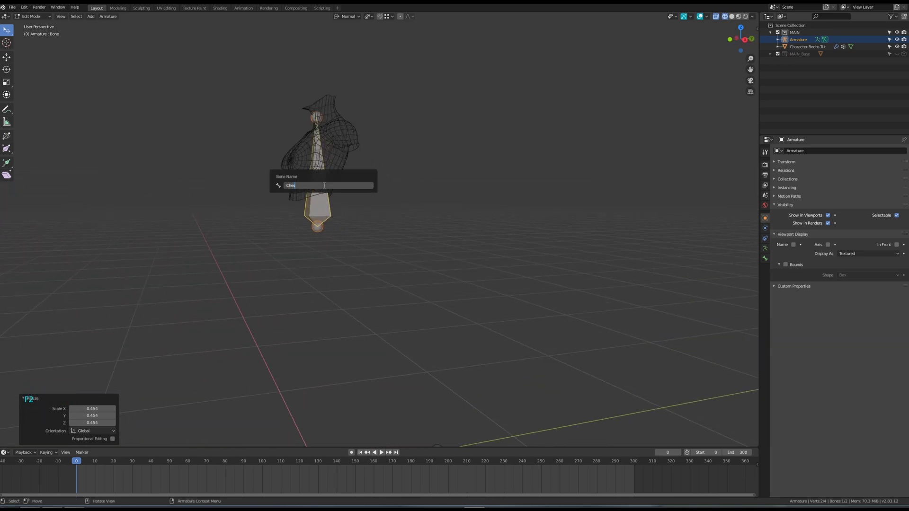
key(Return)
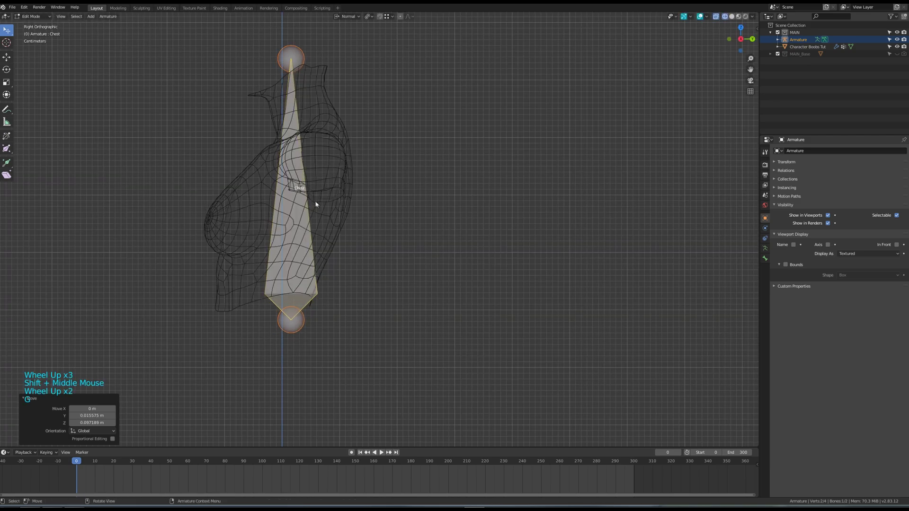
Step: In side view, tilt the Chest bone about 9.4°, shrink and position it inside the torso, and shift its tip back about 0.018 m
key(r)
click(376, 258)
key(g)
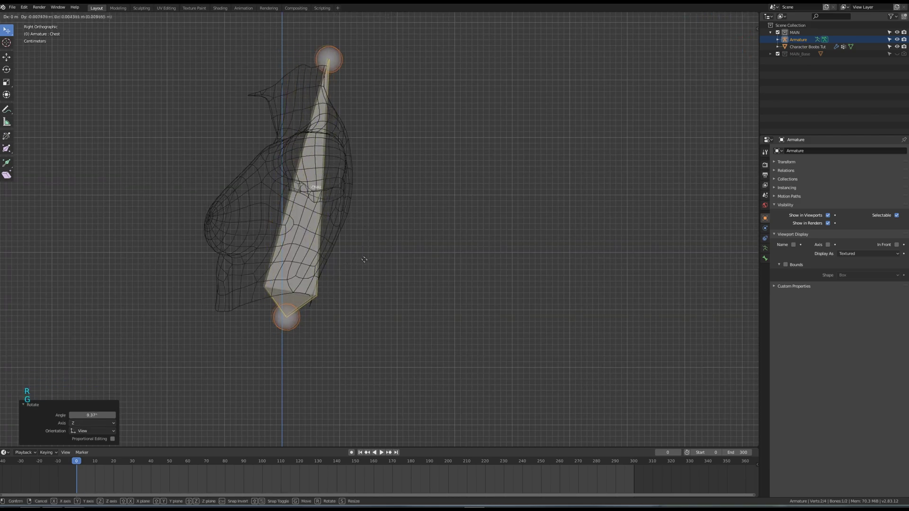
click(361, 217)
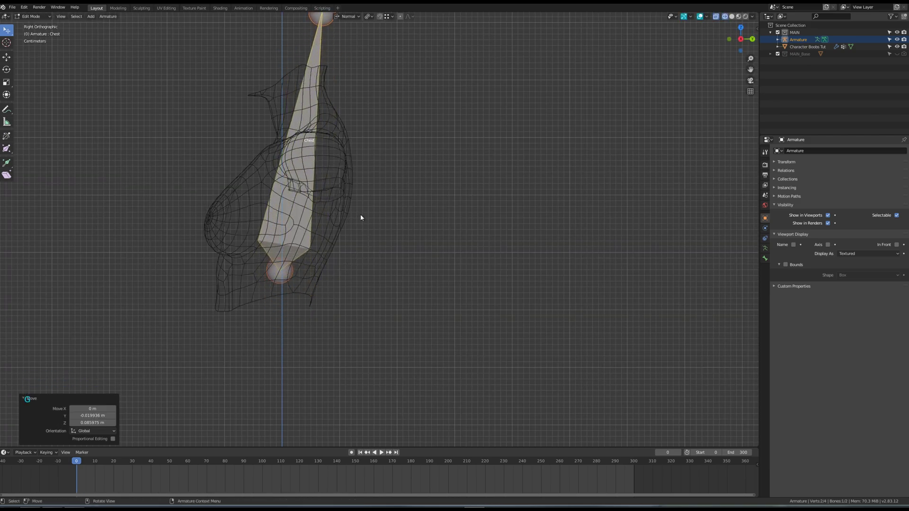
key(s)
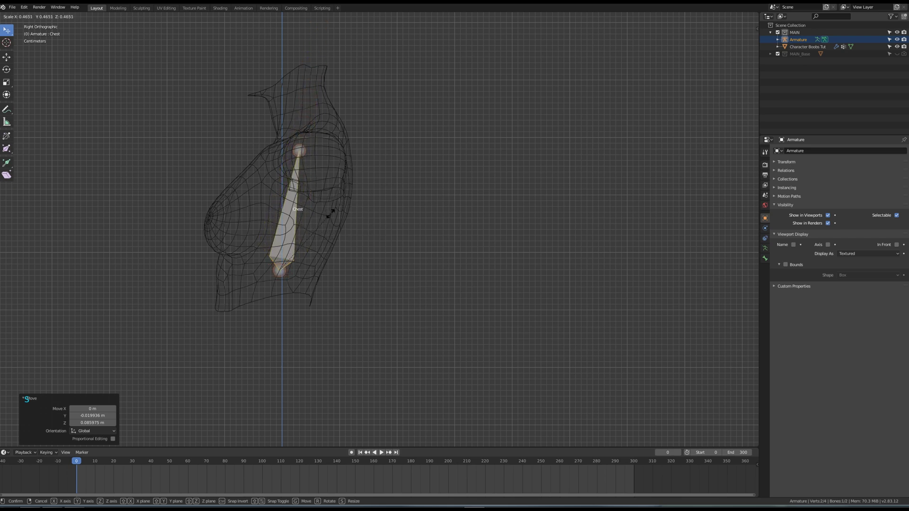
click(307, 156)
drag(306, 155, 316, 158)
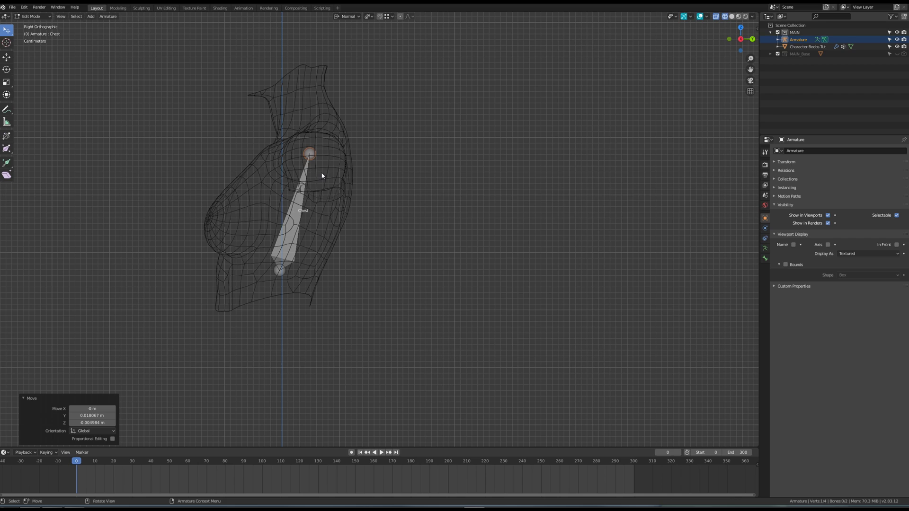
Step: Extrude a new bone forward from the Chest bone's tip and disconnect it from Chest while keeping the parenting
key(e)
click(210, 187)
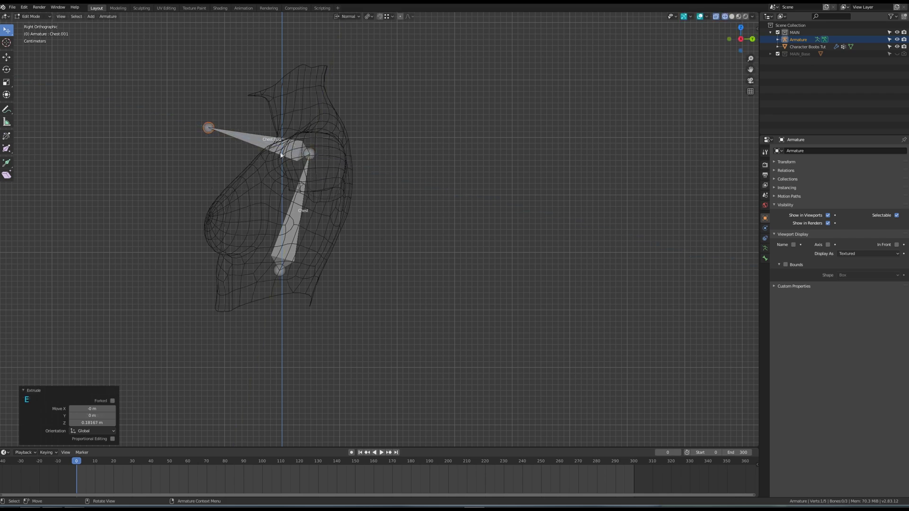
click(281, 154)
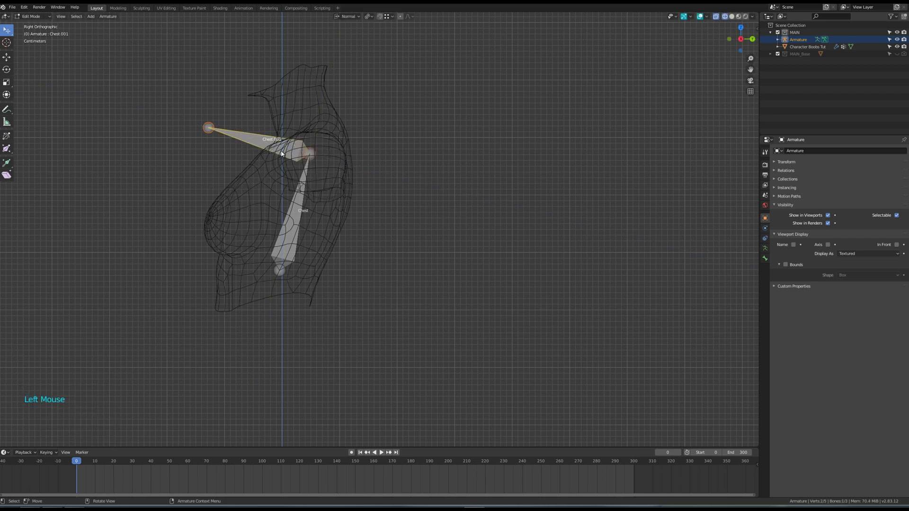
key(alt+p)
click(277, 159)
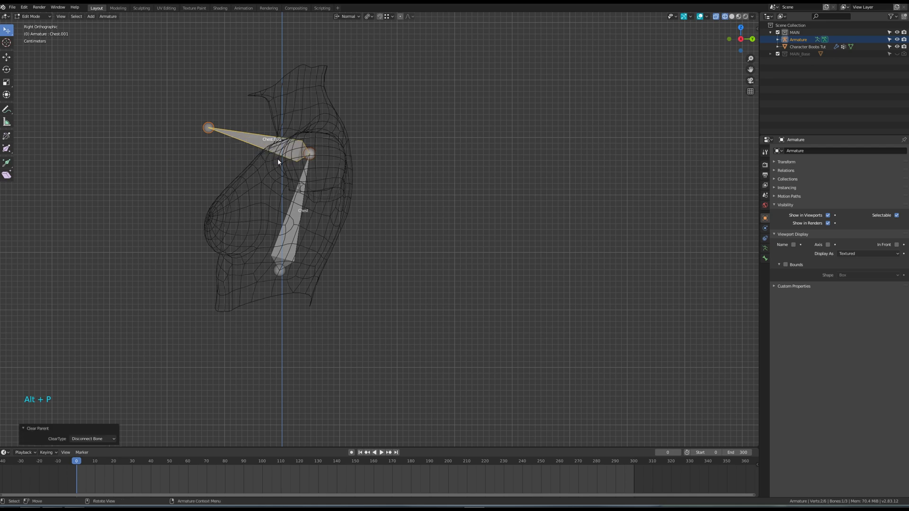
Step: Move the disconnected bone down to breast height and shift it about 0.054 m along X into the character's left breast
key(g)
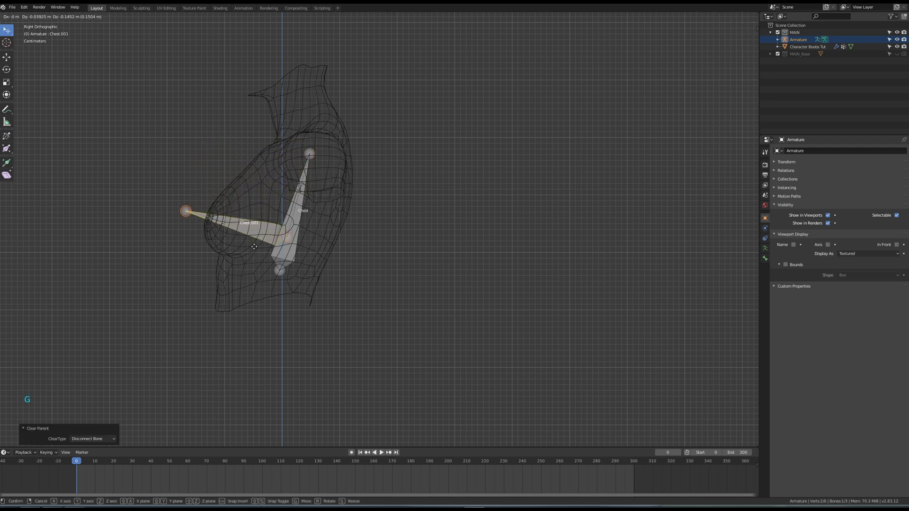
click(254, 247)
middle_drag(254, 254, 198, 254)
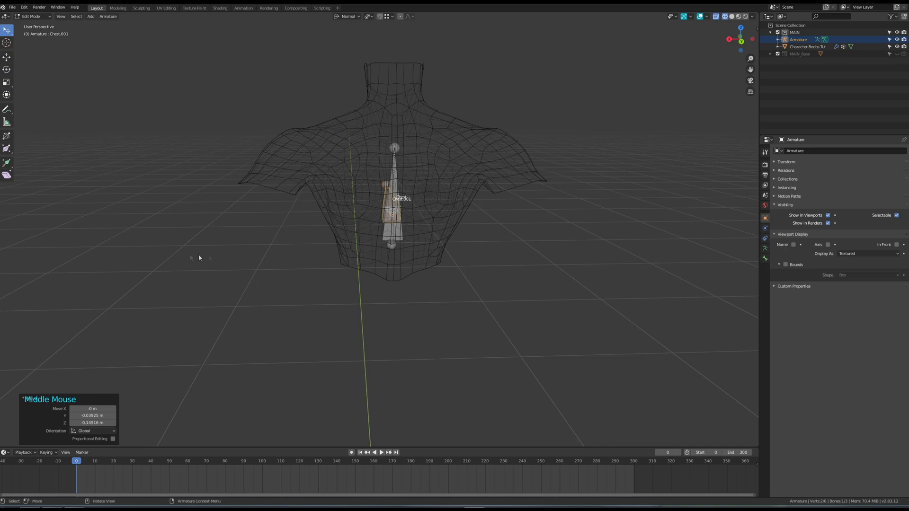
key(g)
click(351, 245)
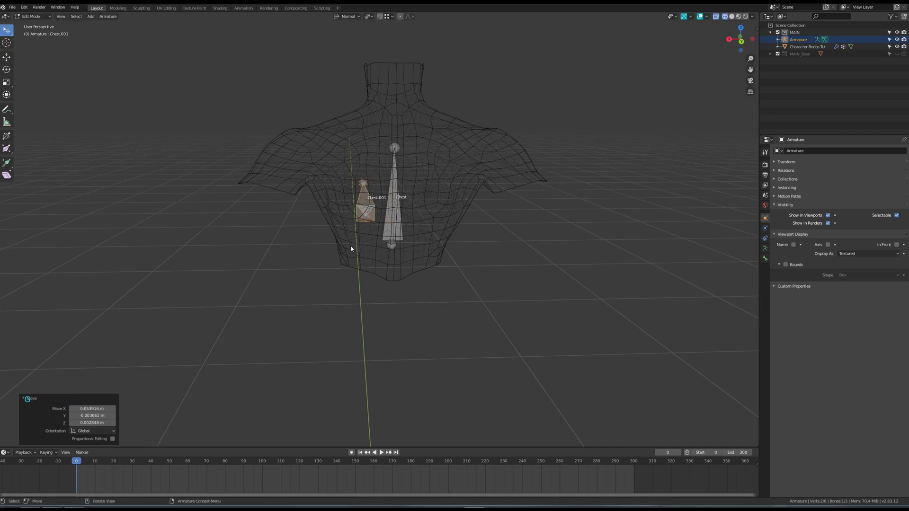
Step: In top view, rotate the breast bone outward to follow the breast's direction and scale it to about 0.79
key(KP_7)
key(r)
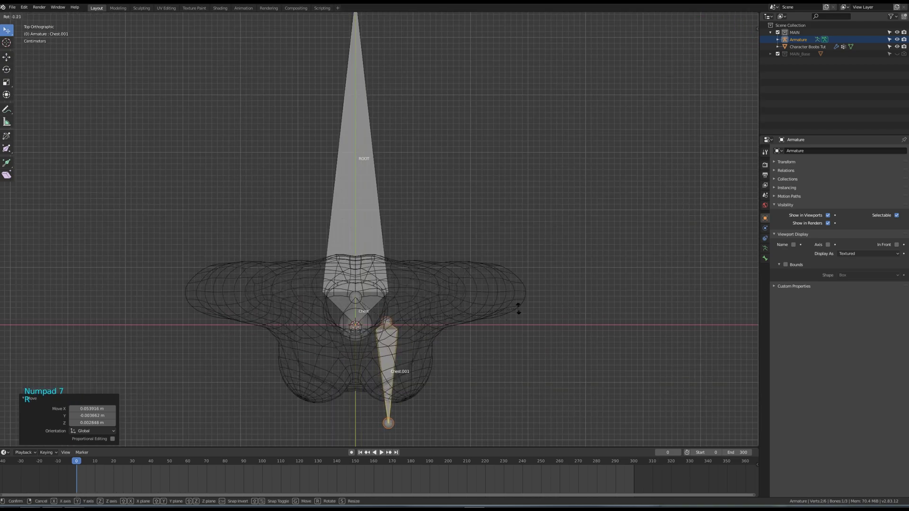
click(527, 269)
key(s)
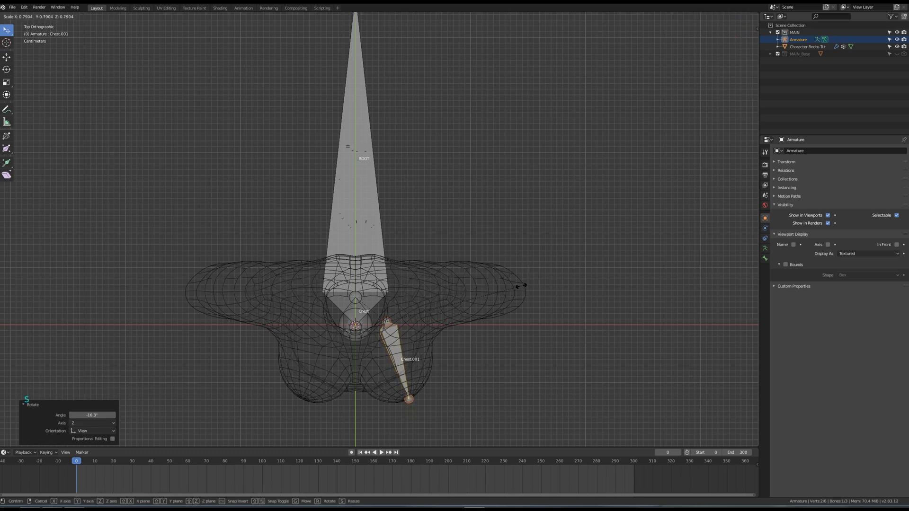
click(522, 286)
Step: Rename the breast bone Boob_L
key(F2)
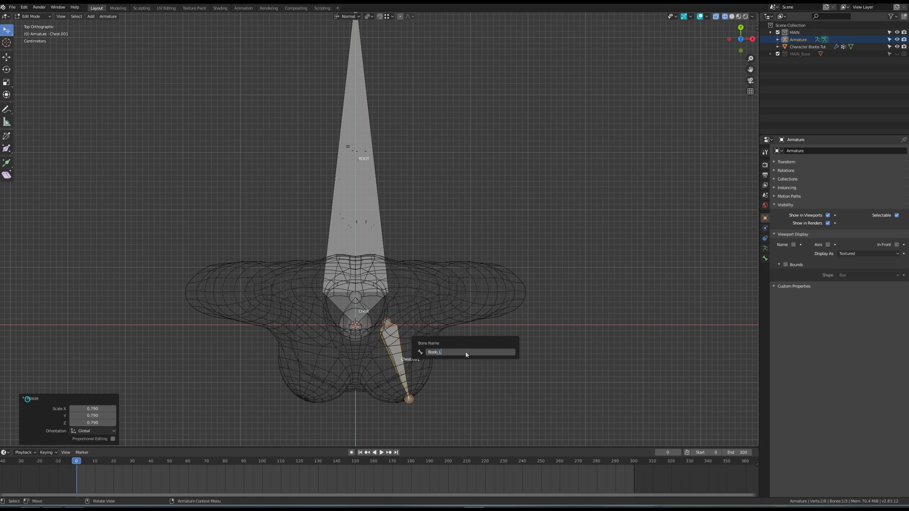
text(Boob_L)
key(Return)
middle_drag(467, 354, 393, 240)
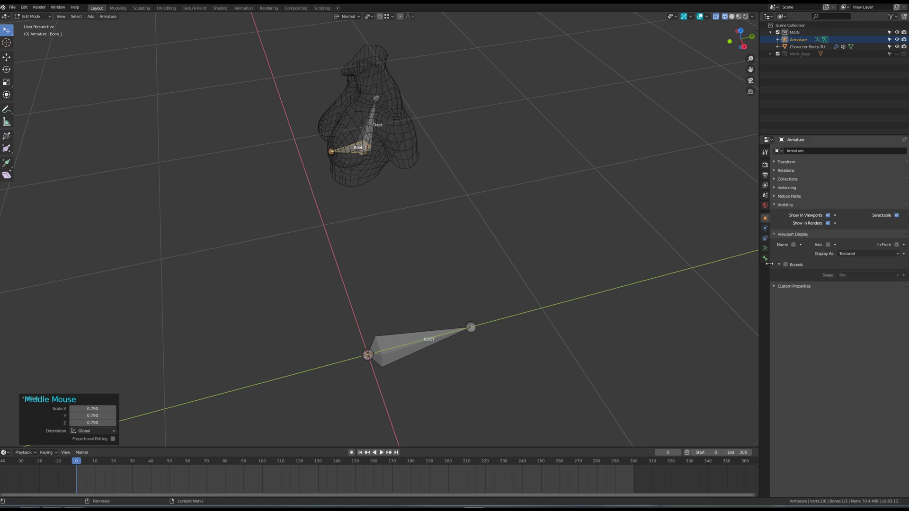
Step: Switch the armature to Pose Mode and enable Spring and Rotation in the Boob_L bone's Spring Bones parameters
key(Tab)
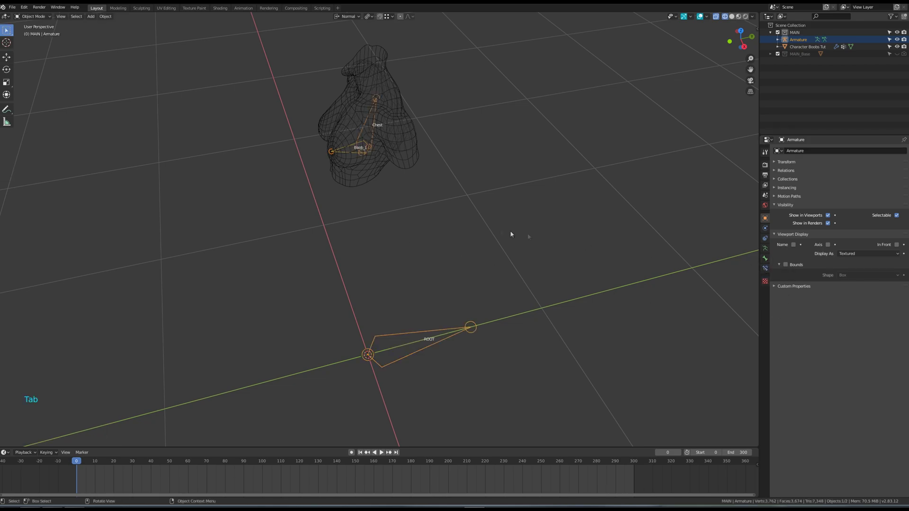
key(ctrl+Tab)
click(765, 259)
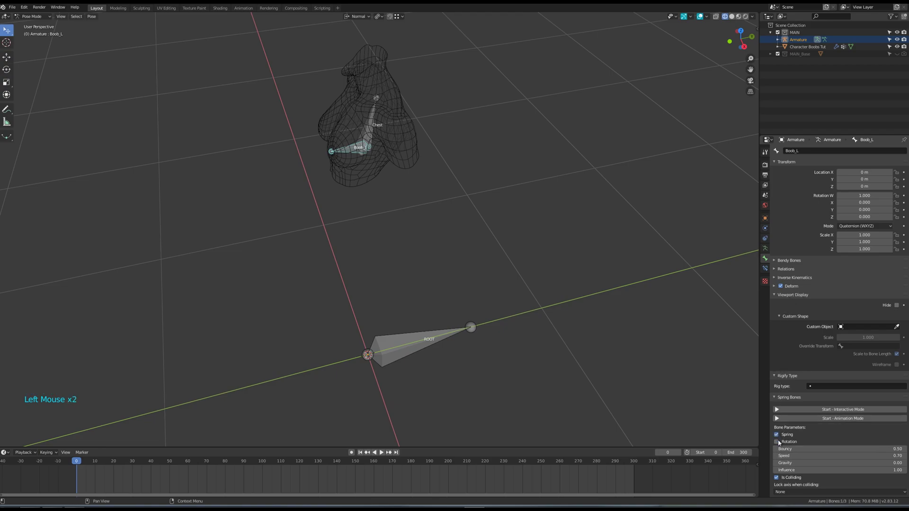
Step: Test the breast bone's spring motion in interactive mode by moving the Chest bone and cancelling each move, and stop the simulation
middle_drag(600, 377, 735, 425)
click(829, 410)
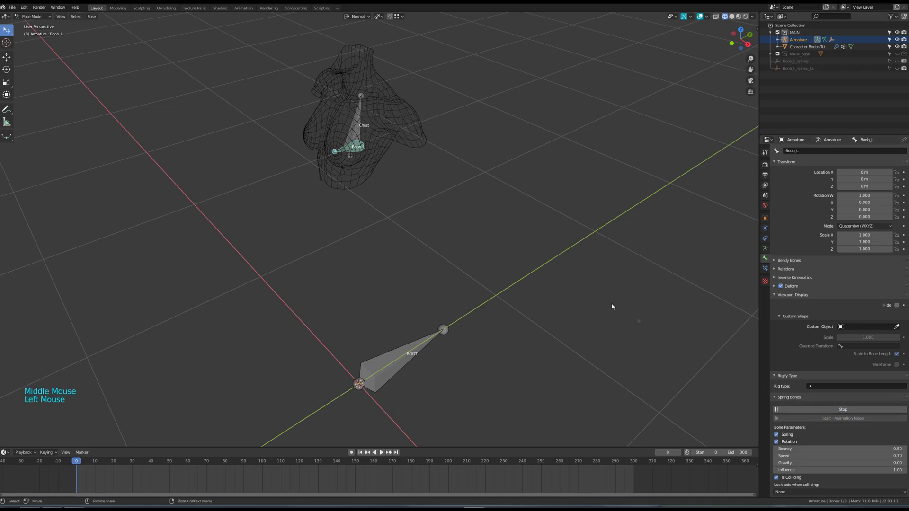
key(g)
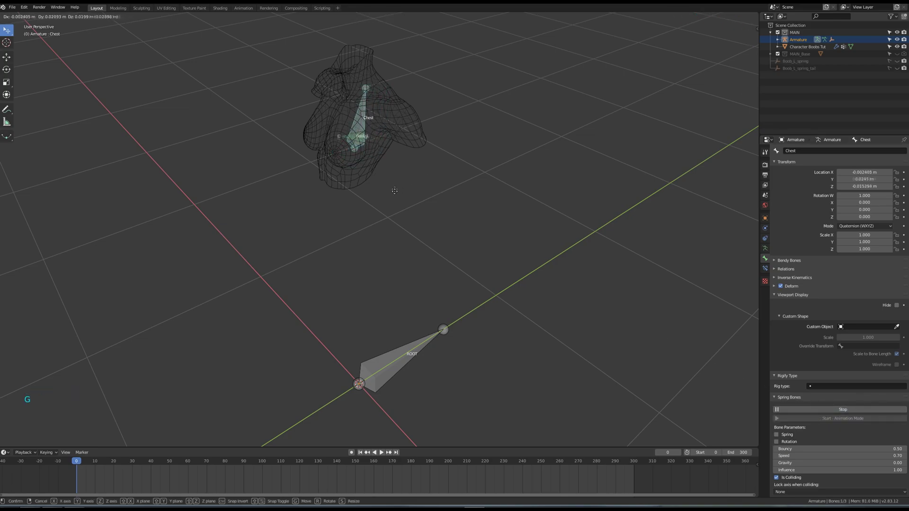
right_click(393, 198)
middle_drag(391, 198, 682, 330)
key(g)
right_click(377, 175)
click(808, 410)
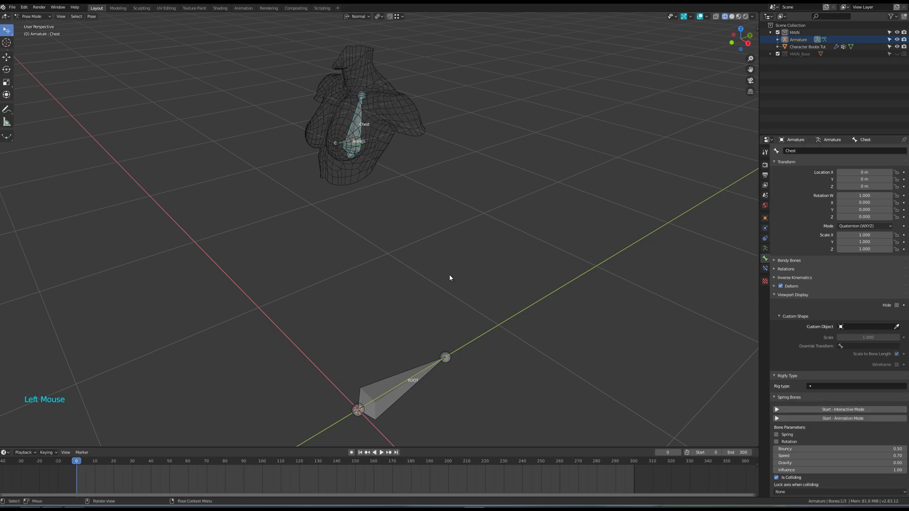
key(KP_Decimal)
scroll(449, 277, down, 4)
middle_drag(436, 286, 490, 298)
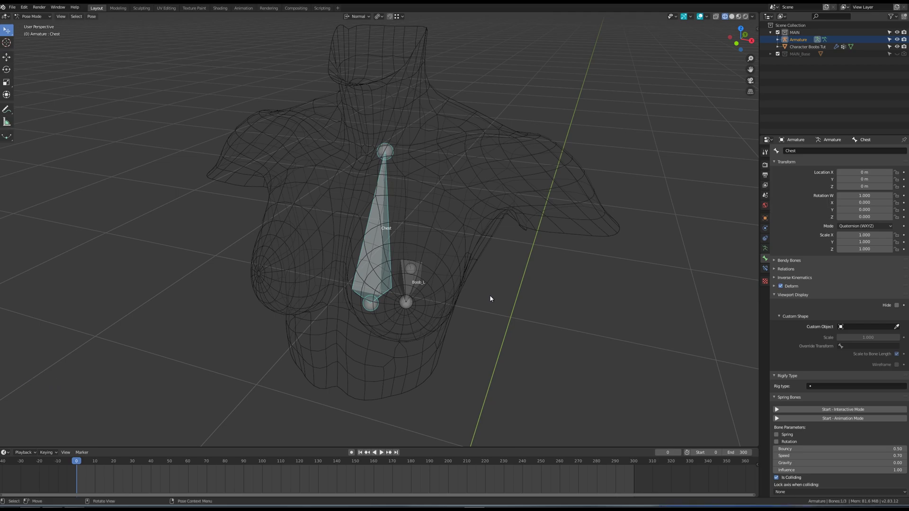
Step: In the armature's Edit Mode, symmetrize the Boob_L bone to create its mirrored counterpart on the other breast
key(Tab)
click(416, 279)
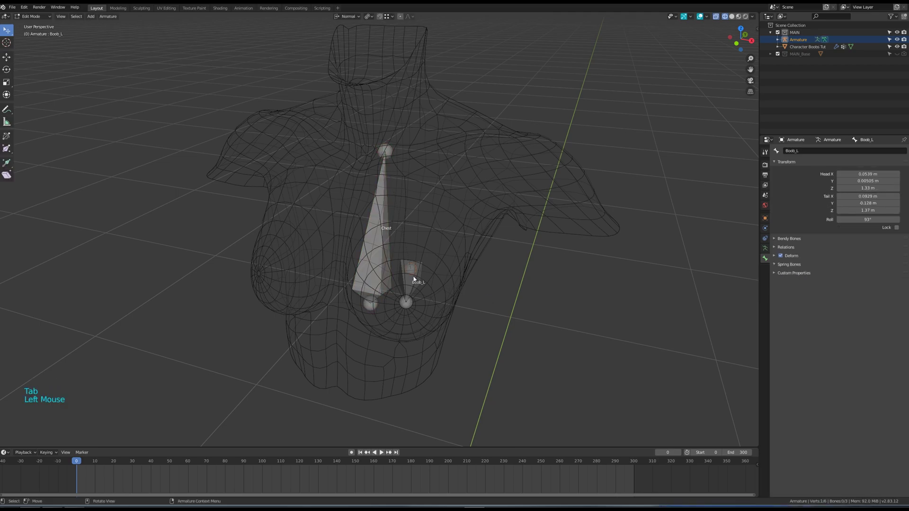
click(413, 282)
right_click(413, 283)
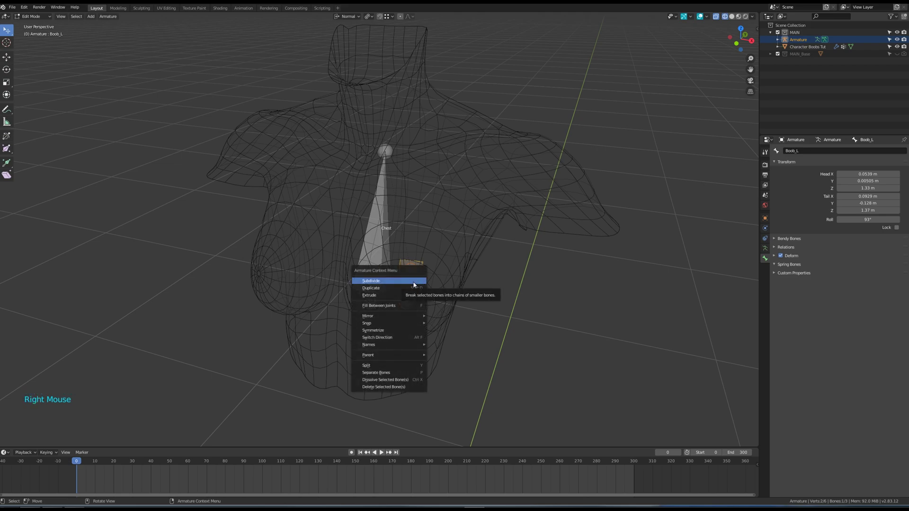
click(380, 330)
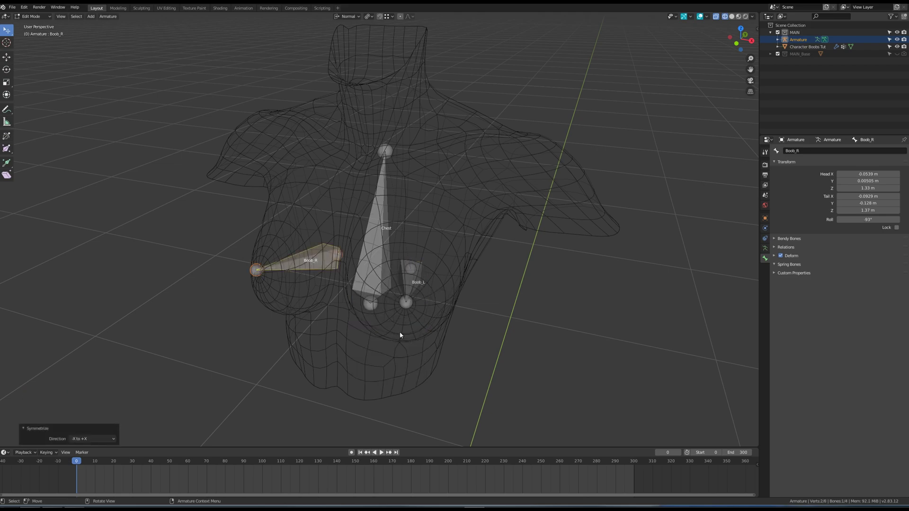
Step: In Object Mode, parent the torso mesh to the armature using Armature Deform With Empty Groups
key(ctrl+Tab)
scroll(402, 332, down, 4)
scroll(537, 331, down, 2)
shift+middle_drag(400, 331, 448, 280)
shift+click(397, 233)
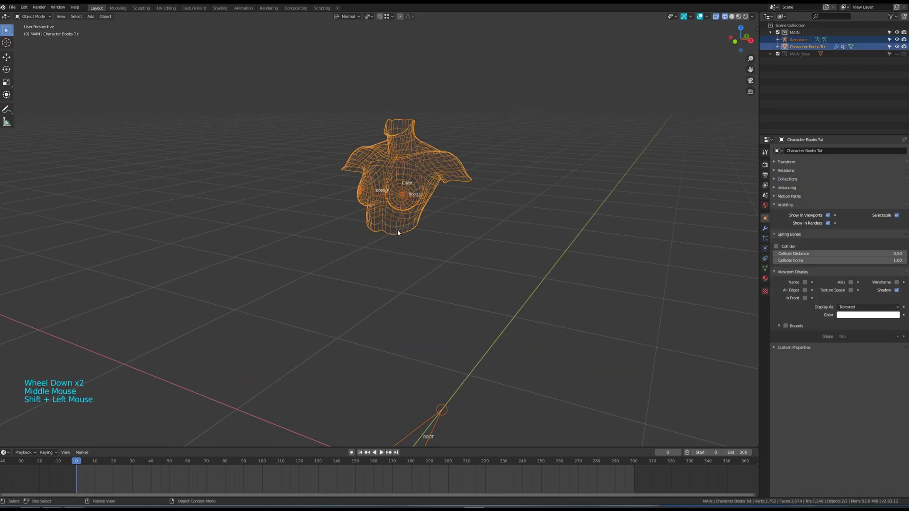
click(397, 232)
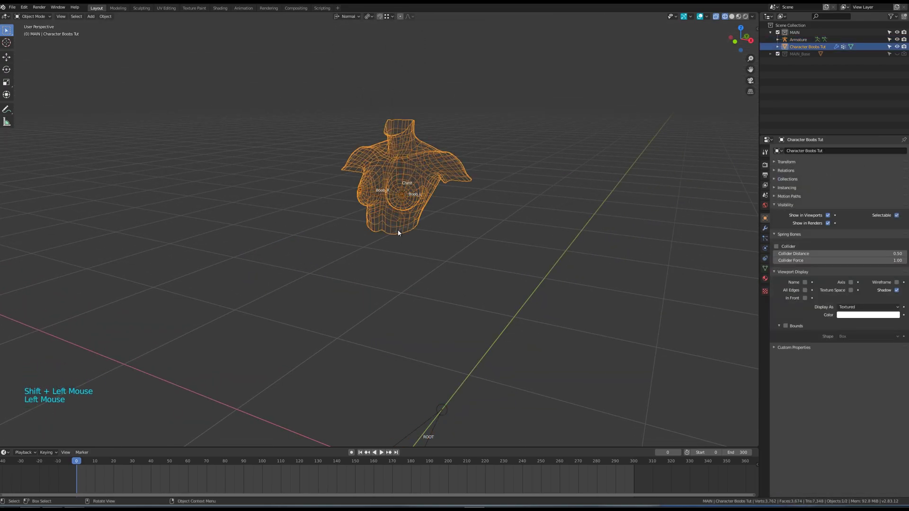
shift+click(443, 409)
key(ctrl+p)
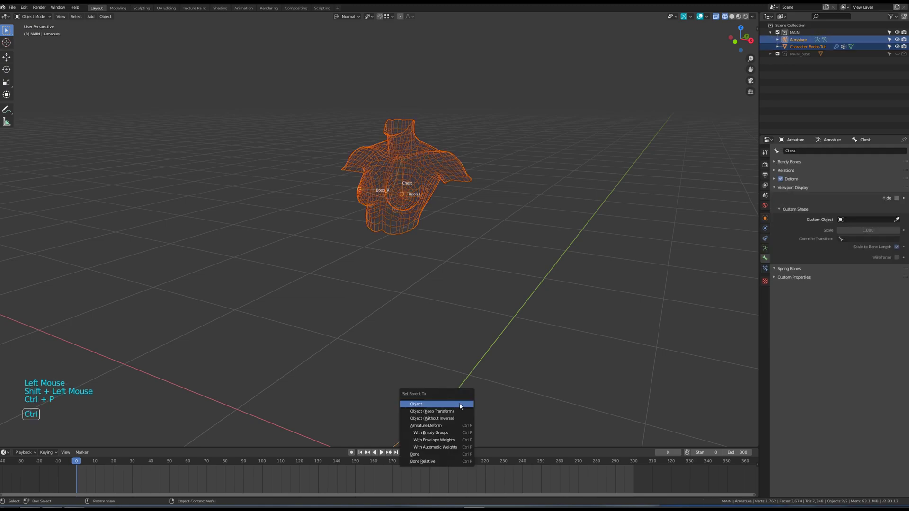
click(446, 435)
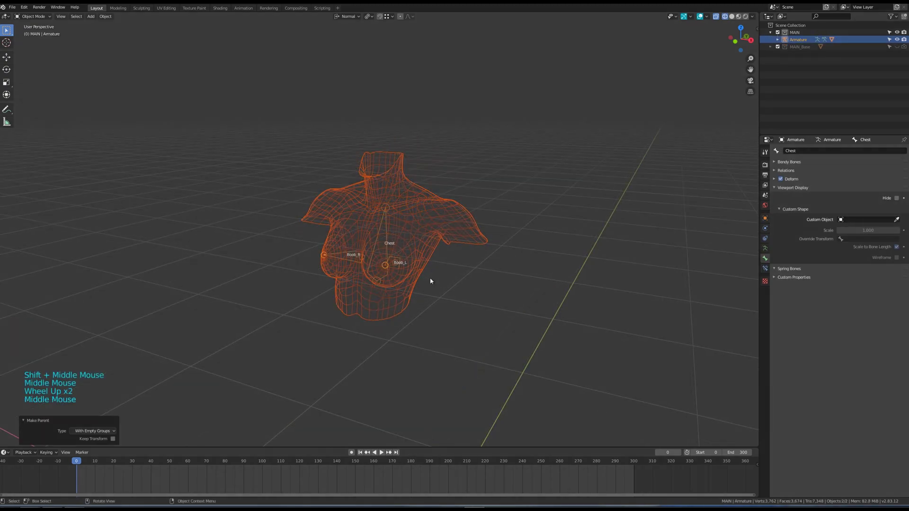
Step: Assign all vertices of the torso mesh to the Chest vertex group with a weight of 0.5
click(427, 265)
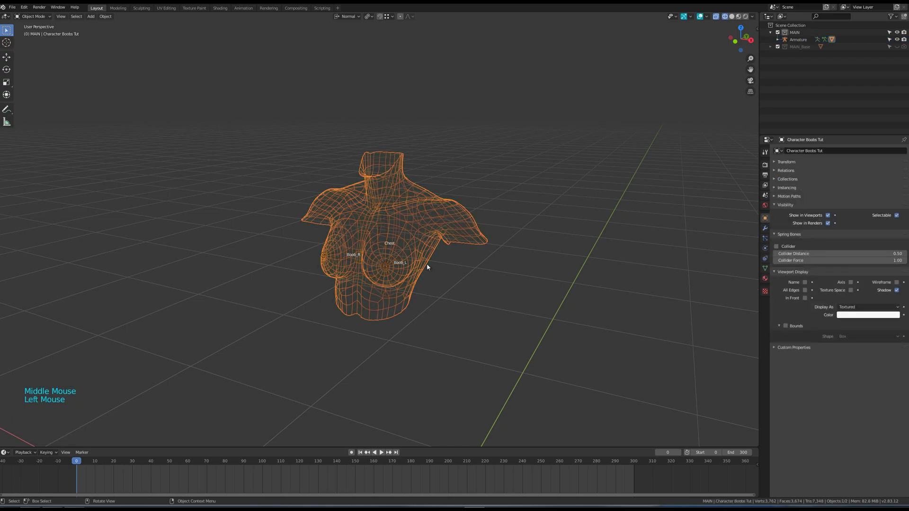
key(Tab)
key(a)
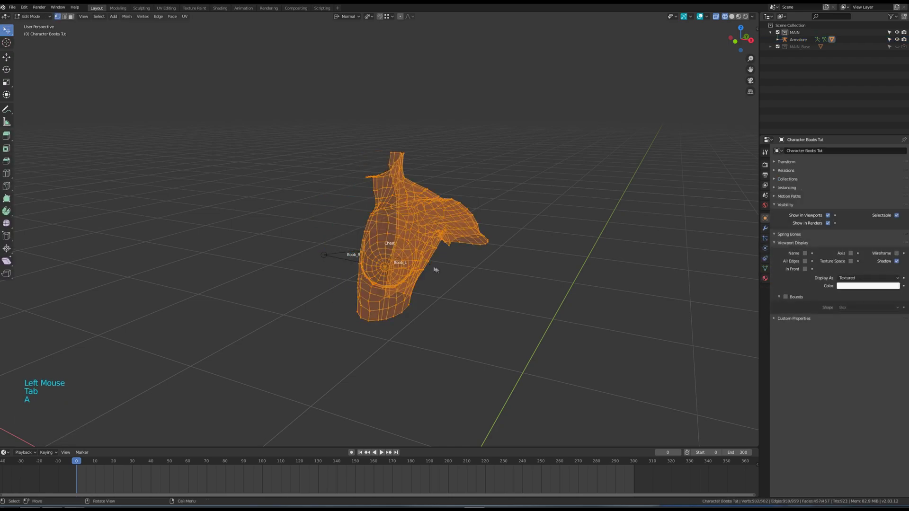
click(765, 269)
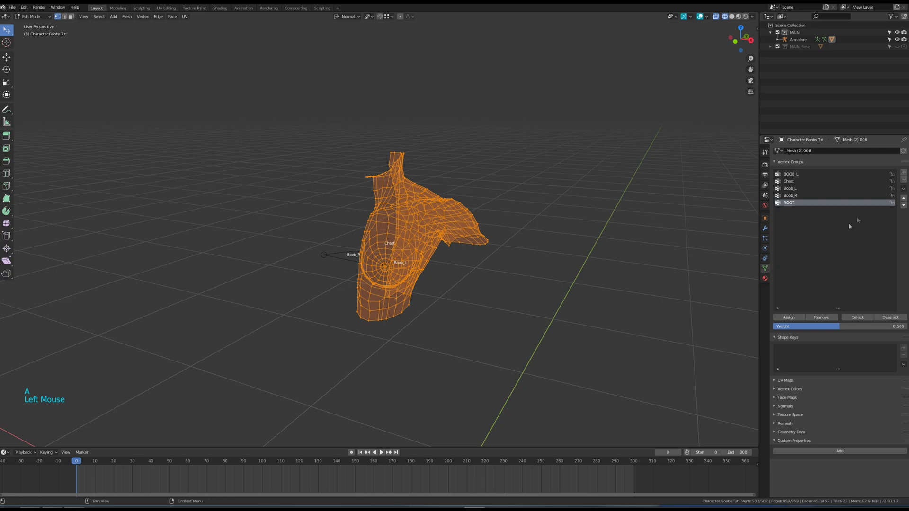
click(796, 182)
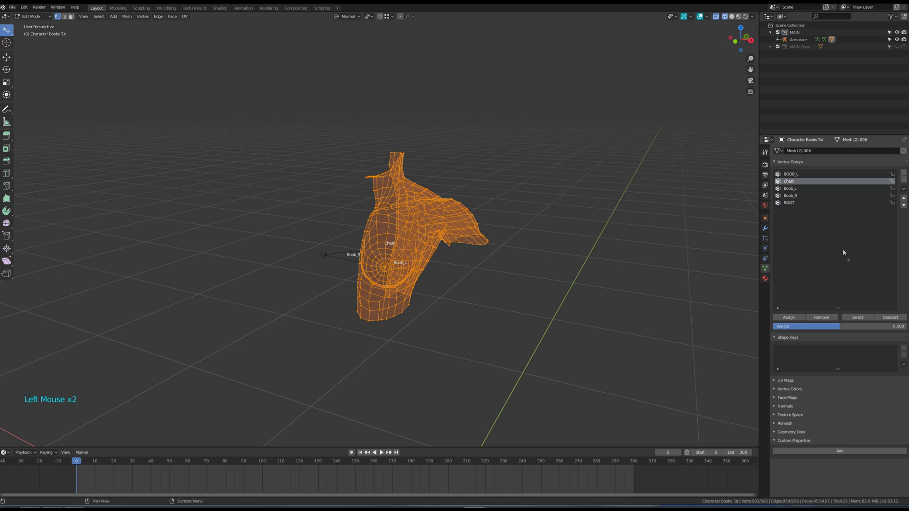
click(794, 319)
middle_drag(586, 287, 487, 284)
Step: Select the armature together with the torso mesh, enter Weight Paint mode and make Boob_L the active bone
key(Tab)
click(386, 231)
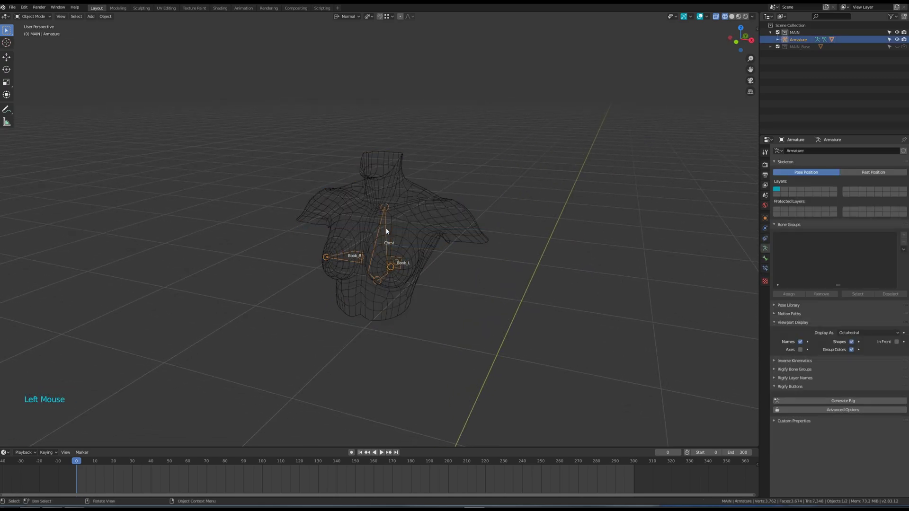
shift+click(422, 234)
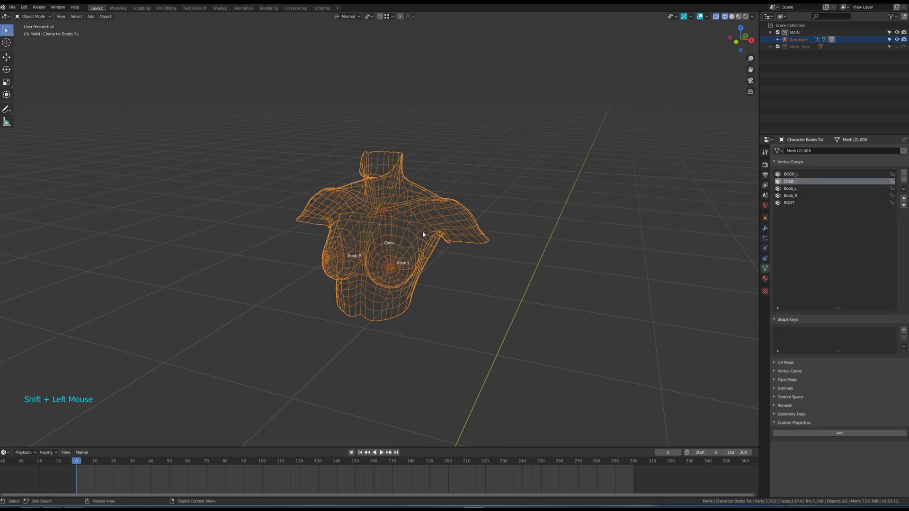
key(ctrl+Tab)
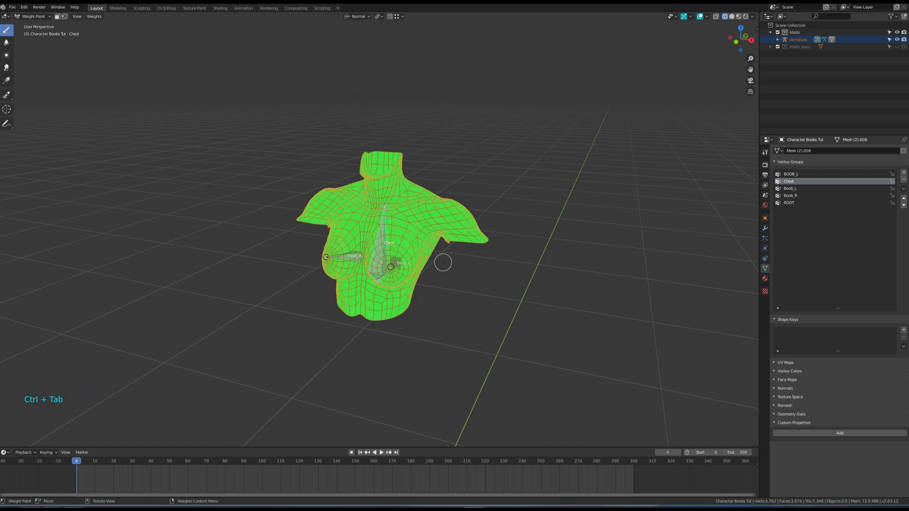
middle_drag(443, 262, 420, 273)
scroll(421, 273, up, 4)
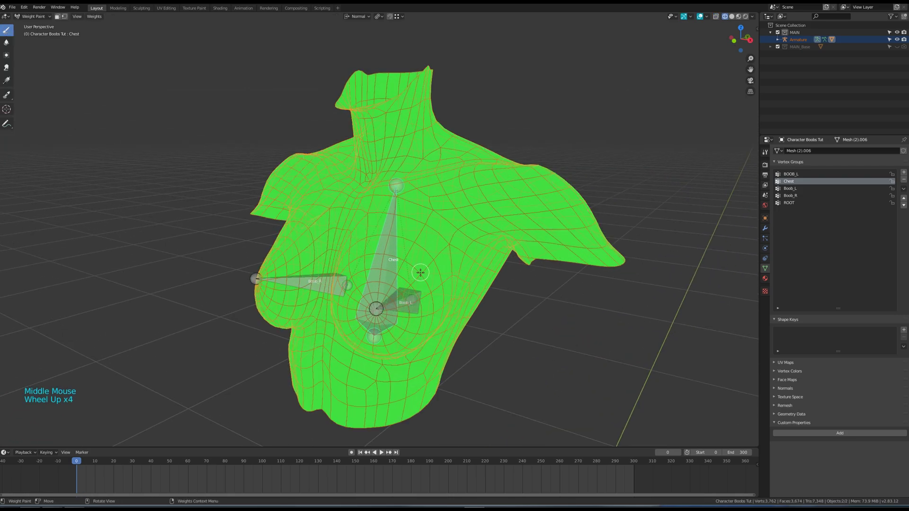
ctrl+click(407, 300)
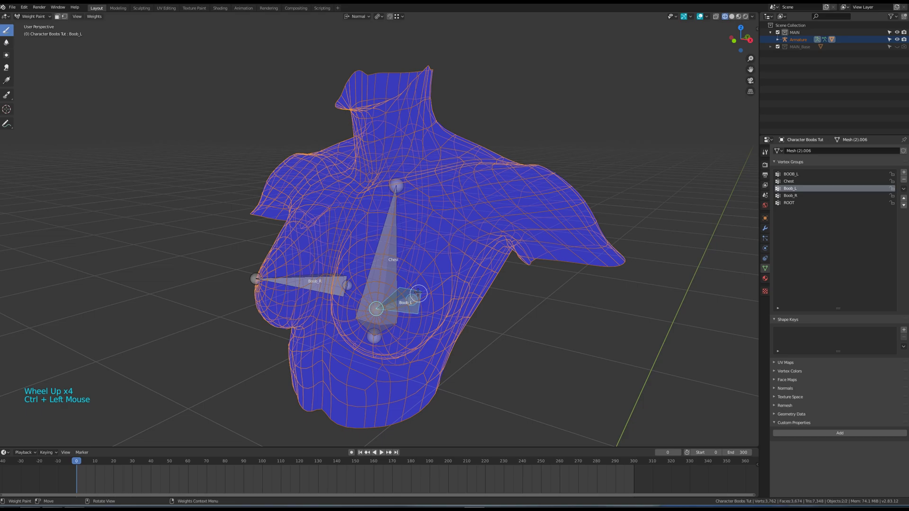
Step: Set the brush weight to 0.5 and paint the first Boob_L weights around the tip and side of the left breast
middle_drag(407, 299, 659, 134)
key(n)
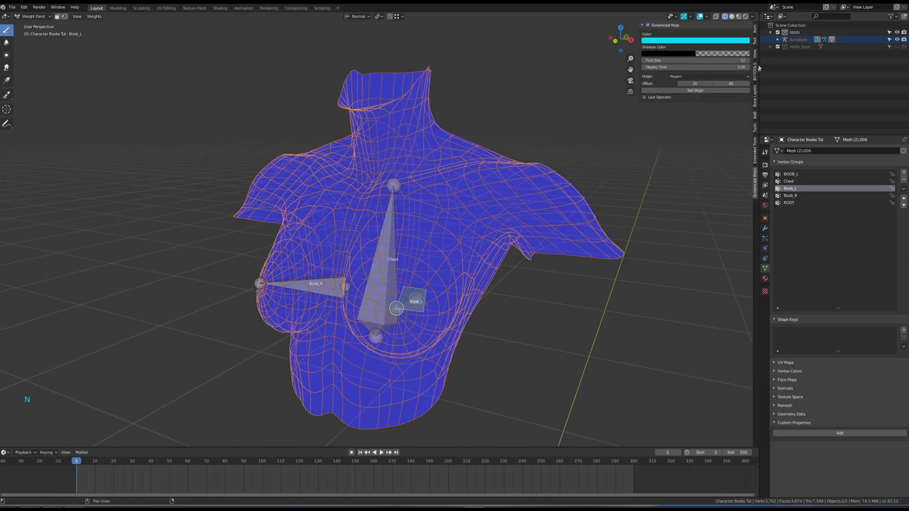
click(755, 42)
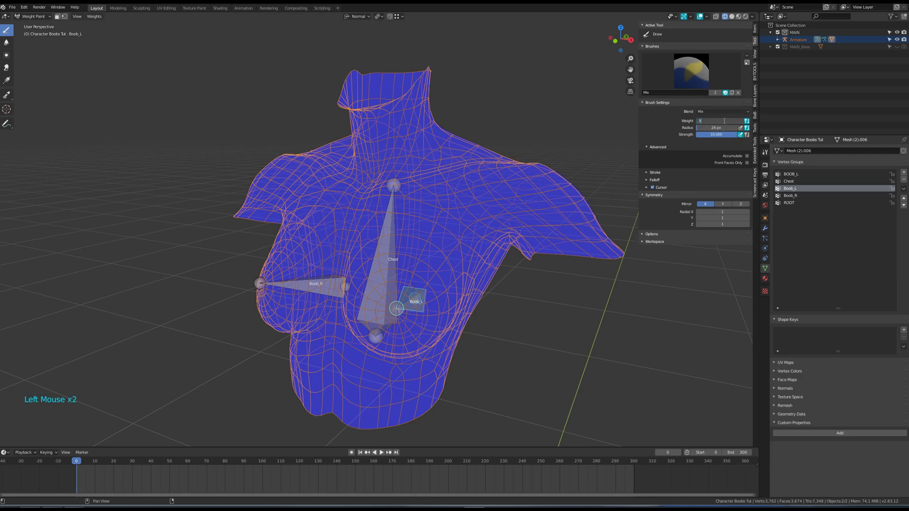
key(Return)
middle_drag(467, 275, 497, 289)
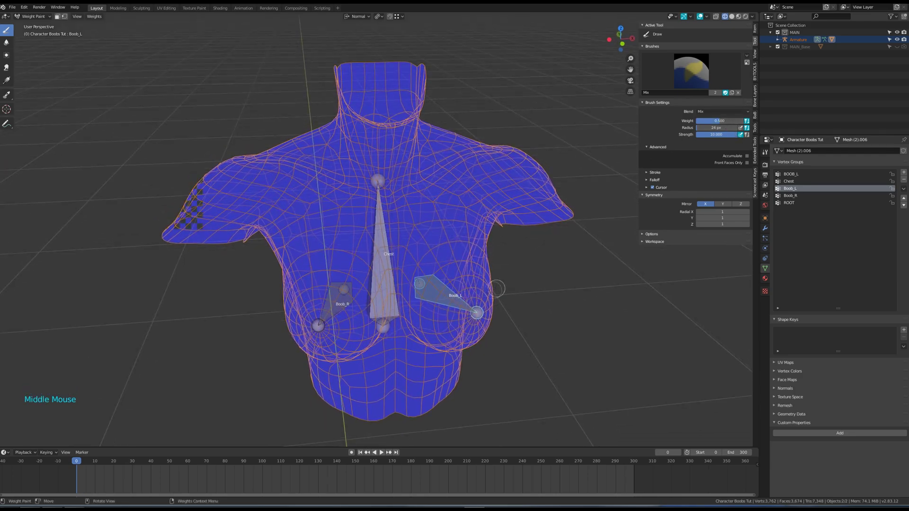
drag(471, 320, 476, 326)
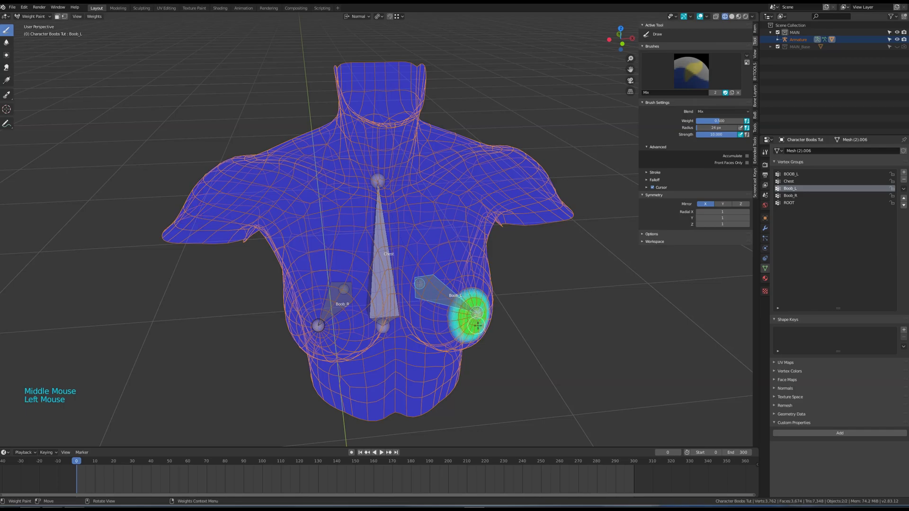
middle_drag(496, 309, 305, 243)
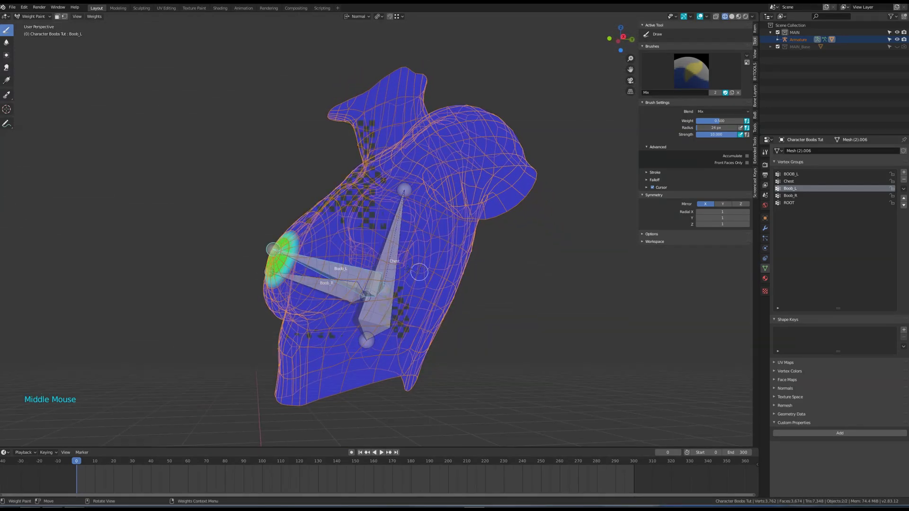
mouse_move(306, 240)
mouse_down()
mouse_move(310, 255)
mouse_move(301, 243)
mouse_up()
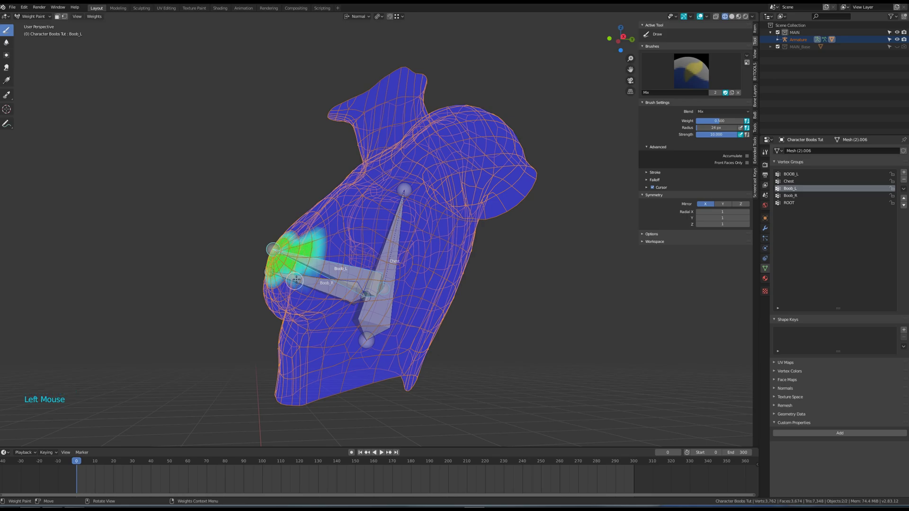
middle_drag(296, 280, 430, 296)
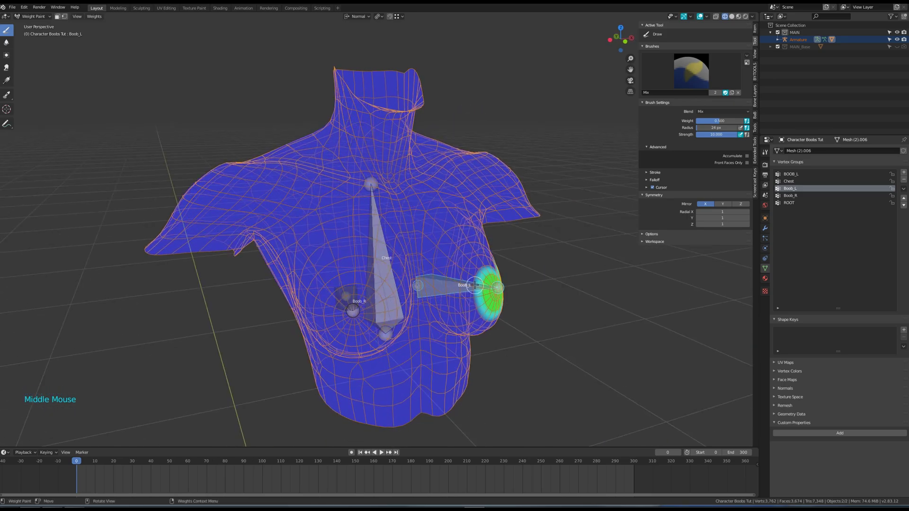
Step: Enlarge the brush radius to about 55 px and paint Boob_L weight over the main volume of the left breast
key(f)
click(495, 285)
mouse_move(487, 285)
mouse_down()
mouse_move(461, 251)
mouse_move(495, 307)
mouse_up()
middle_drag(495, 307, 417, 270)
mouse_move(416, 270)
mouse_down()
mouse_move(412, 288)
mouse_move(424, 315)
mouse_up()
middle_drag(424, 315, 410, 244)
mouse_move(409, 244)
mouse_down()
mouse_move(392, 236)
mouse_move(391, 219)
mouse_up()
mouse_move(391, 220)
middle_down()
mouse_move(445, 246)
mouse_move(376, 258)
mouse_move(376, 189)
middle_up()
click(447, 248)
click(377, 265)
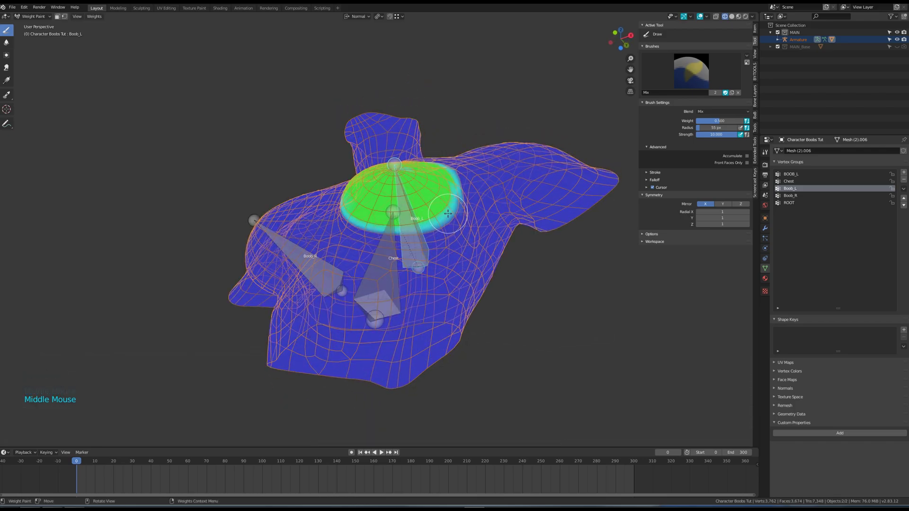
Step: Reduce the brush radius to about 21 px and paint Boob_L weight along the underside edge of the left breast
key(f)
click(452, 211)
key(f)
click(446, 211)
middle_drag(446, 211, 393, 257)
scroll(393, 258, up, 2)
drag(424, 204, 303, 272)
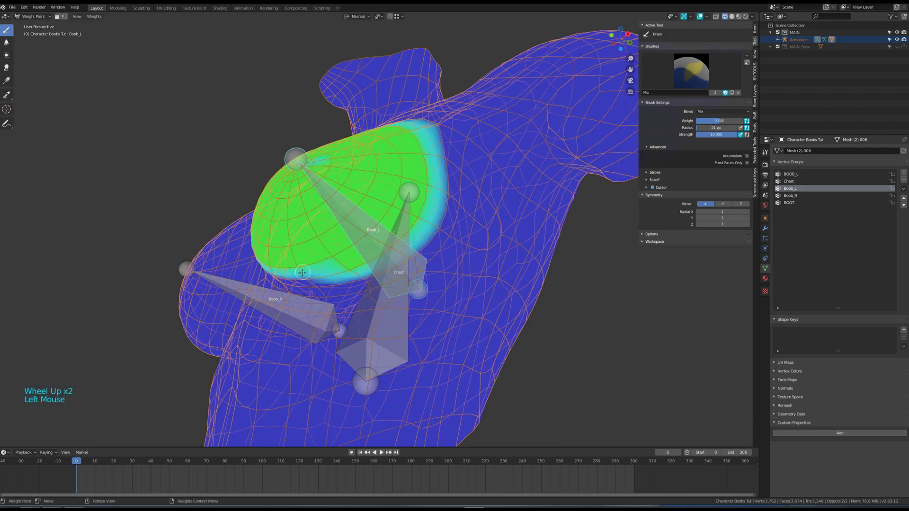
Step: Extend the Boob_L weight along the inner and upper edges of the left breast toward the sternum
middle_drag(303, 272, 424, 268)
drag(486, 285, 457, 226)
mouse_move(488, 227)
middle_down()
mouse_move(341, 253)
mouse_move(326, 239)
mouse_move(466, 304)
middle_up()
click(324, 239)
click(465, 304)
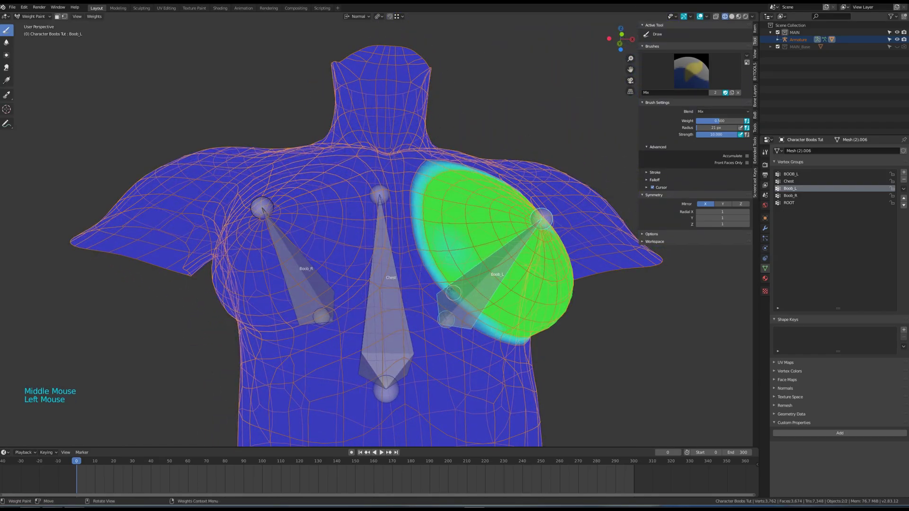
mouse_move(417, 236)
middle_down()
mouse_move(476, 258)
mouse_move(433, 280)
middle_up()
mouse_move(459, 313)
mouse_down()
mouse_move(447, 267)
mouse_move(452, 293)
mouse_up()
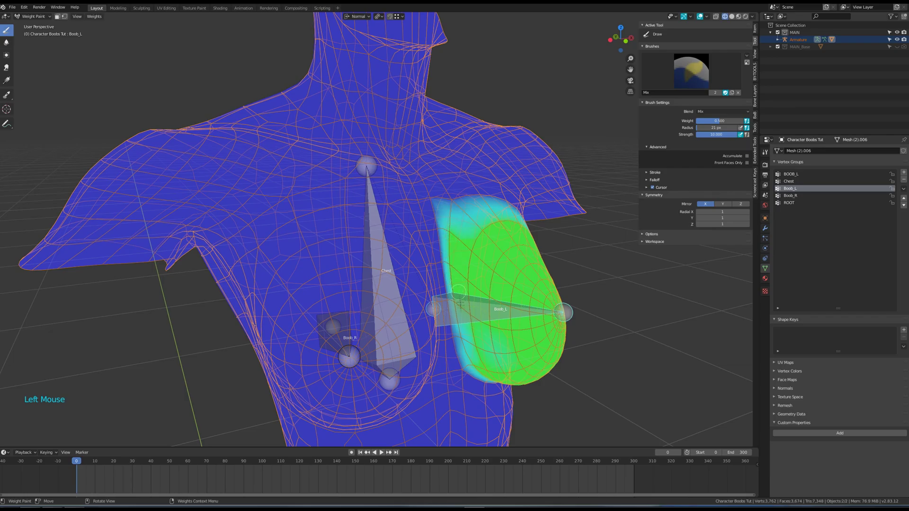
Step: Leave Weight Paint, put the armature in Pose Mode and display the model with solid shading
mouse_move(507, 312)
middle_down()
mouse_move(470, 323)
mouse_move(474, 331)
mouse_move(447, 333)
middle_up()
scroll(473, 331, down, 2)
key(ctrl+Tab)
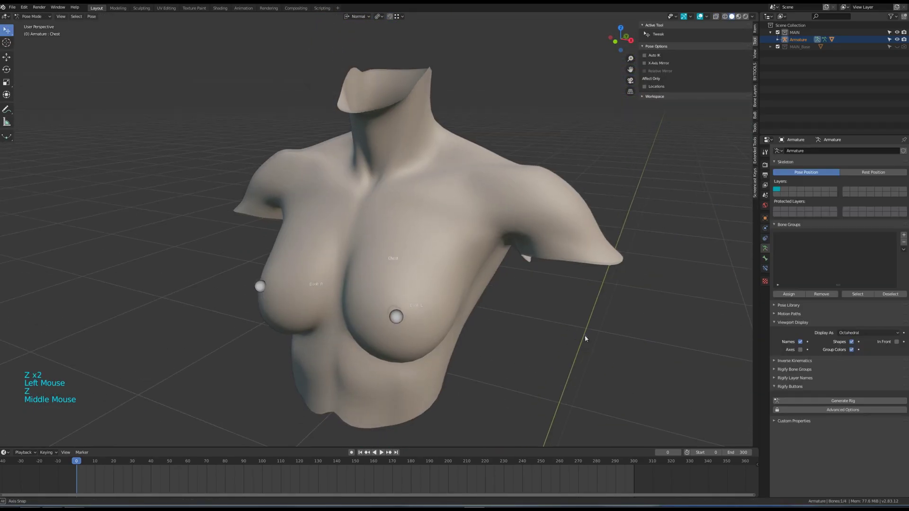
mouse_move(585, 336)
middle_down()
mouse_move(580, 276)
mouse_move(576, 311)
mouse_move(608, 283)
mouse_move(601, 222)
middle_up()
Step: In the armature's Edit Mode, scale down the breast bones so their tips stay inside the mesh
click(438, 242)
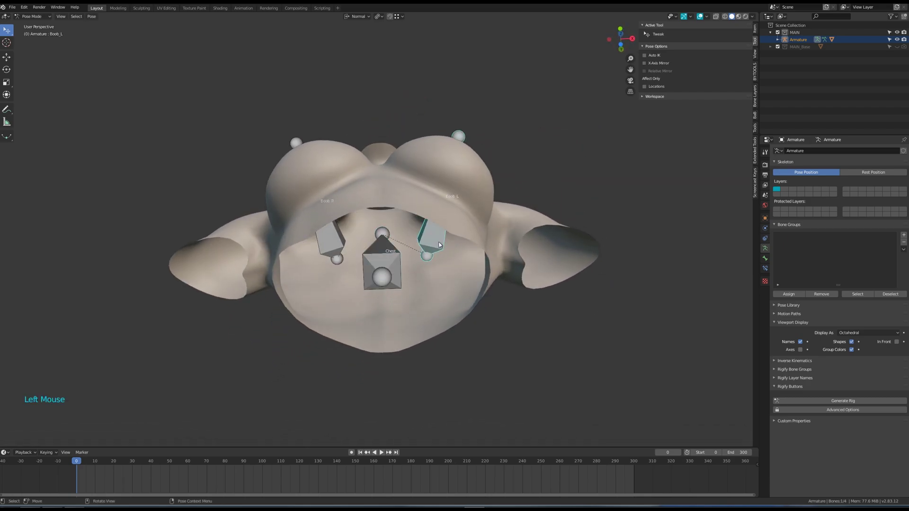
key(Tab)
key(s)
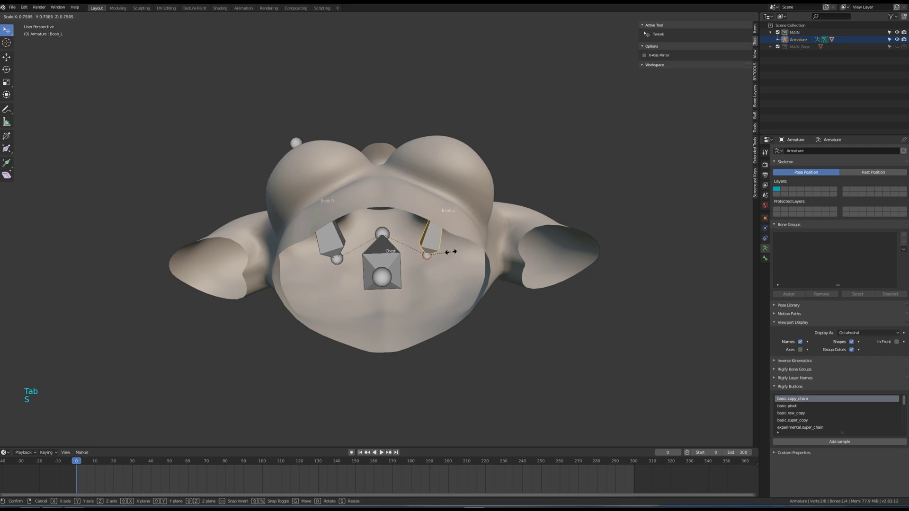
click(410, 248)
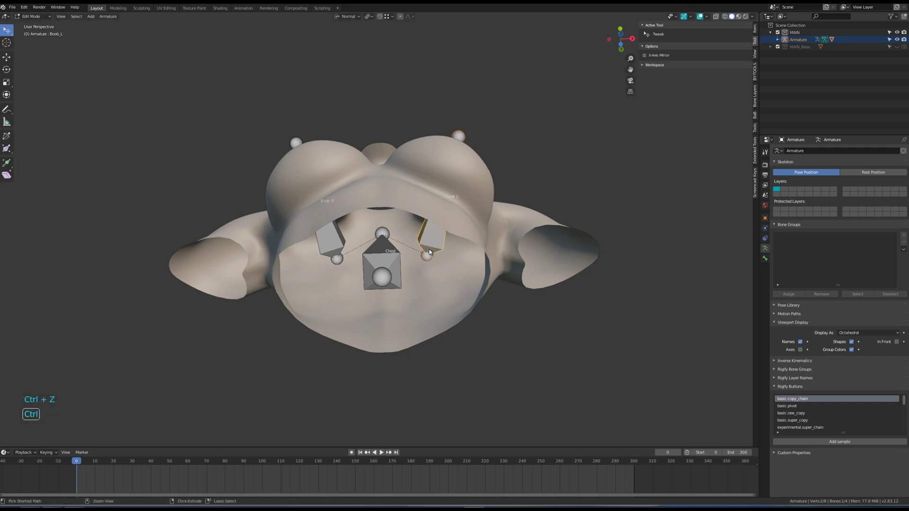
key(s)
click(457, 279)
middle_drag(428, 251, 568, 340)
Step: Return the armature to Pose Mode, select the Chest bone and start Spring Bones in interactive mode
key(Tab)
click(390, 263)
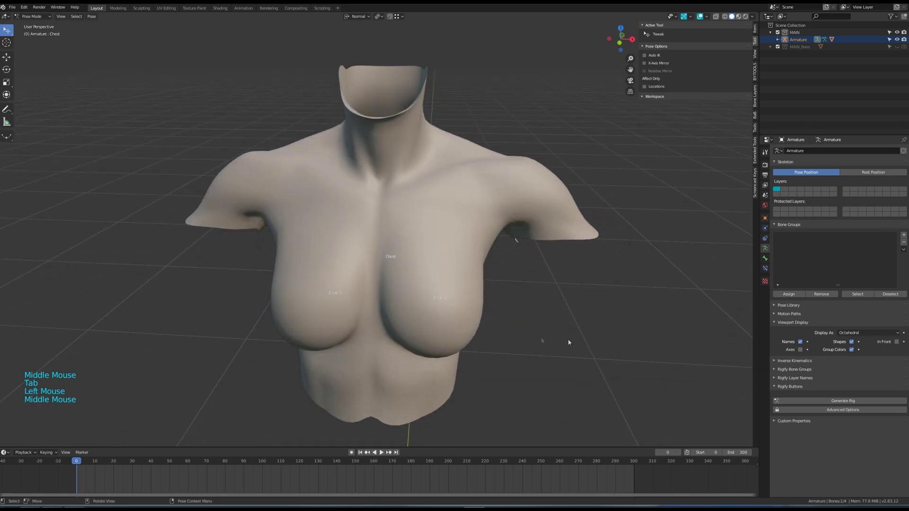
click(764, 259)
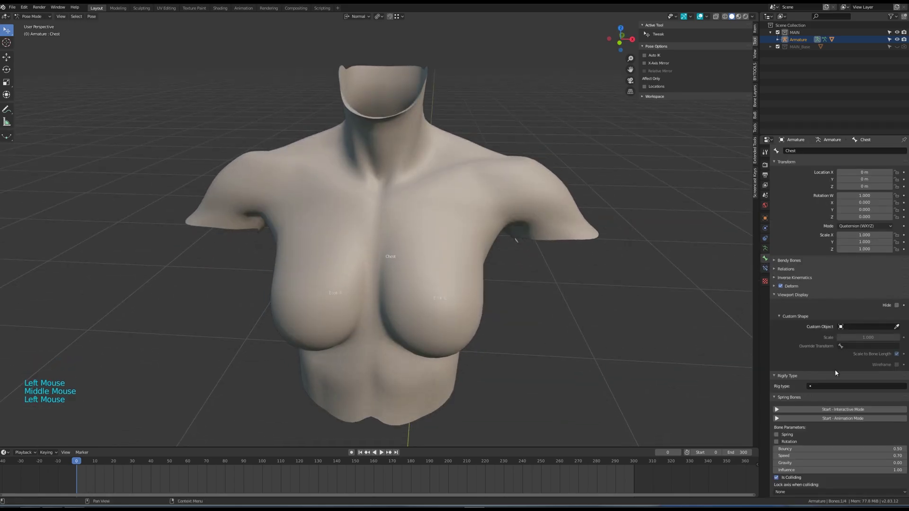
click(815, 409)
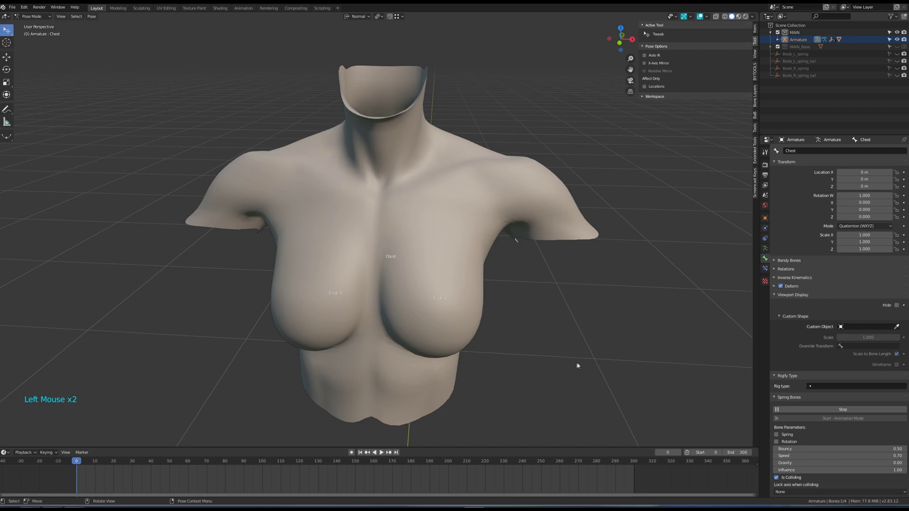
Step: Move the Chest bone around to test the breast bounce from front and side angles, cancelling each move
key(g)
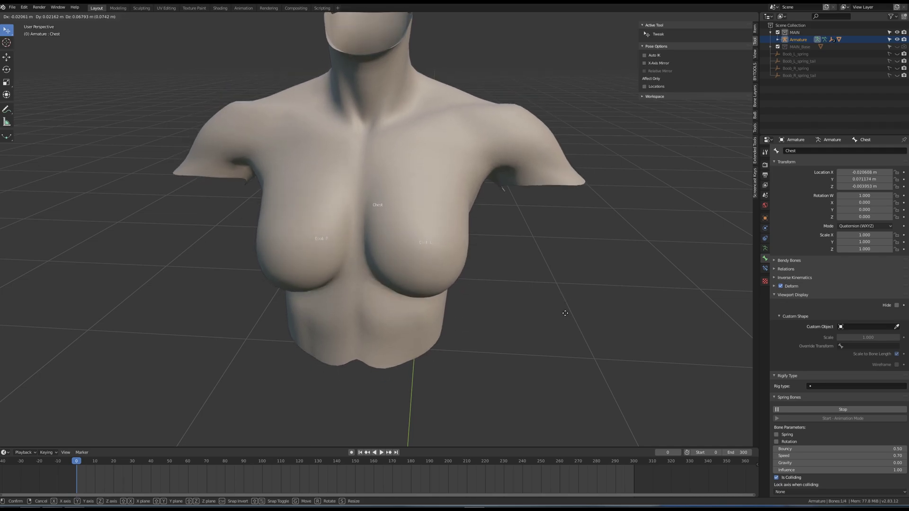
right_click(566, 313)
middle_drag(566, 313, 544, 295)
key(g)
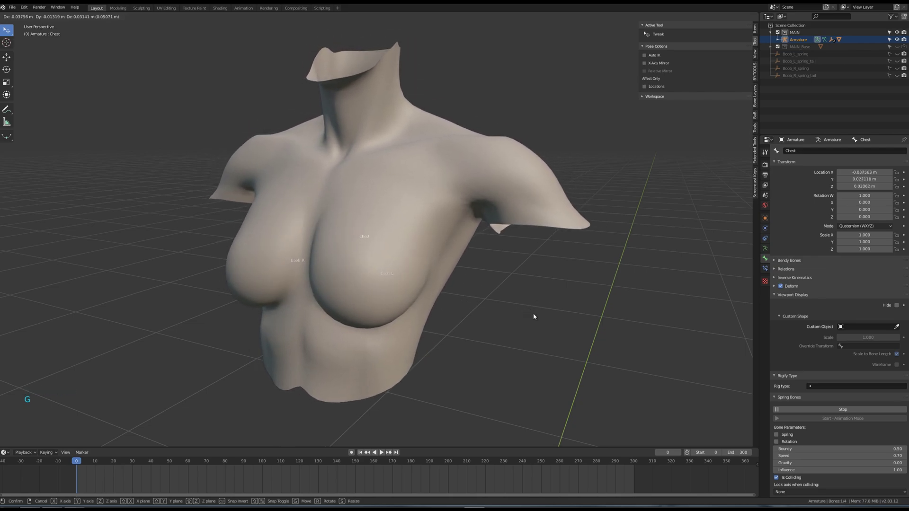
key(Escape)
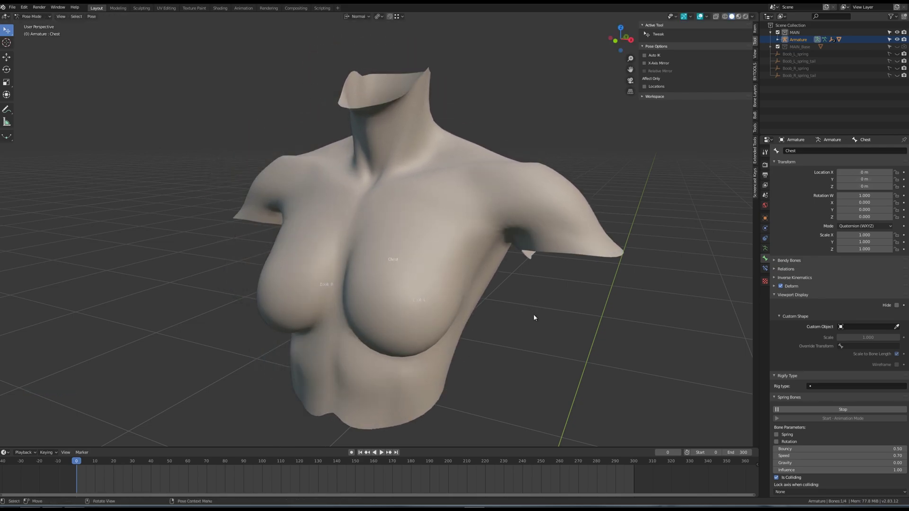
Step: Show the model in wireframe and stop the Spring Bones simulation, returning to Object Mode
key(z)
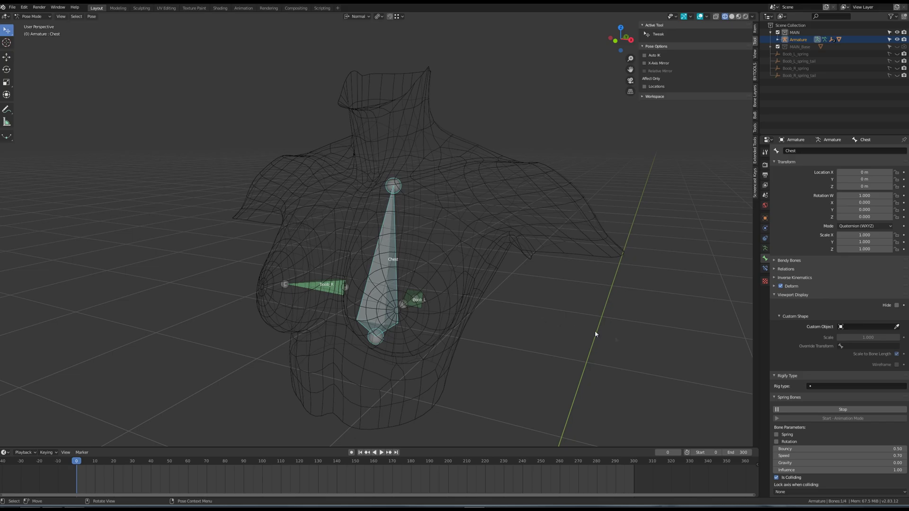
click(806, 408)
key(ctrl+Tab)
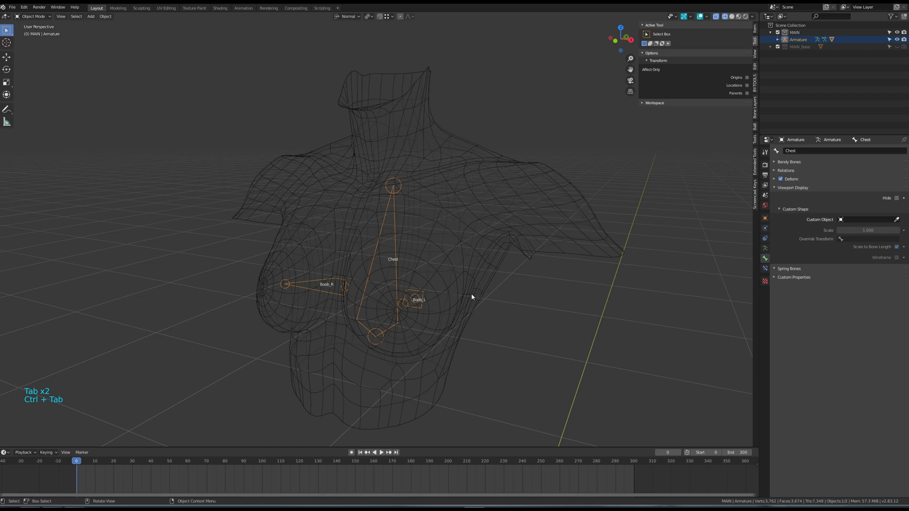
Step: Select the torso mesh and move its Subsurf modifier below the Armature modifier in the stack
click(471, 296)
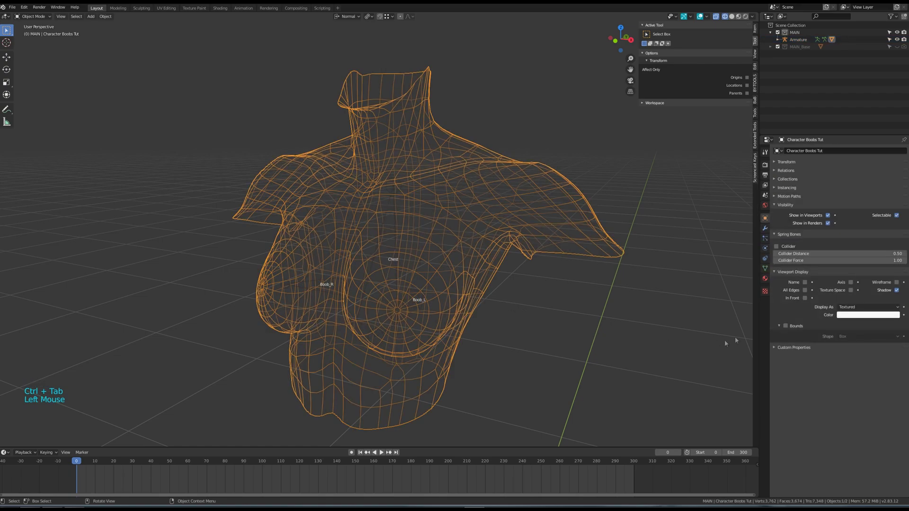
click(765, 228)
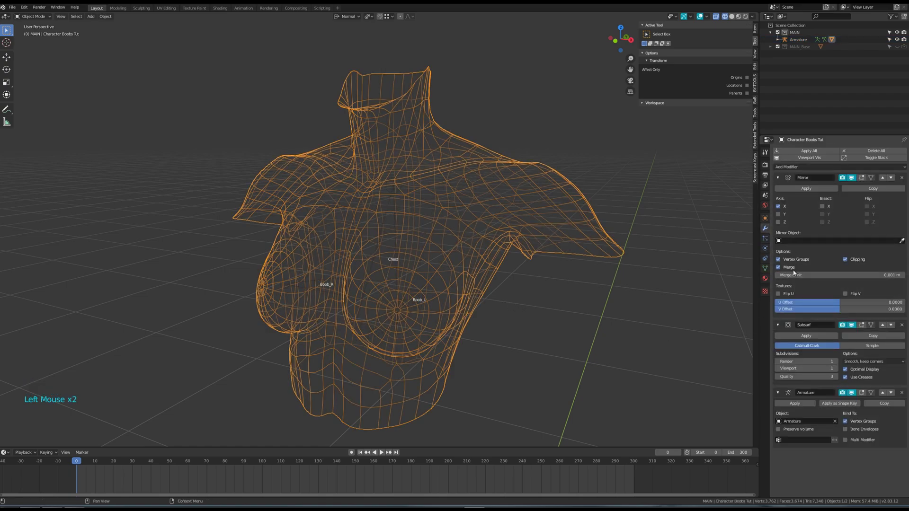
click(777, 177)
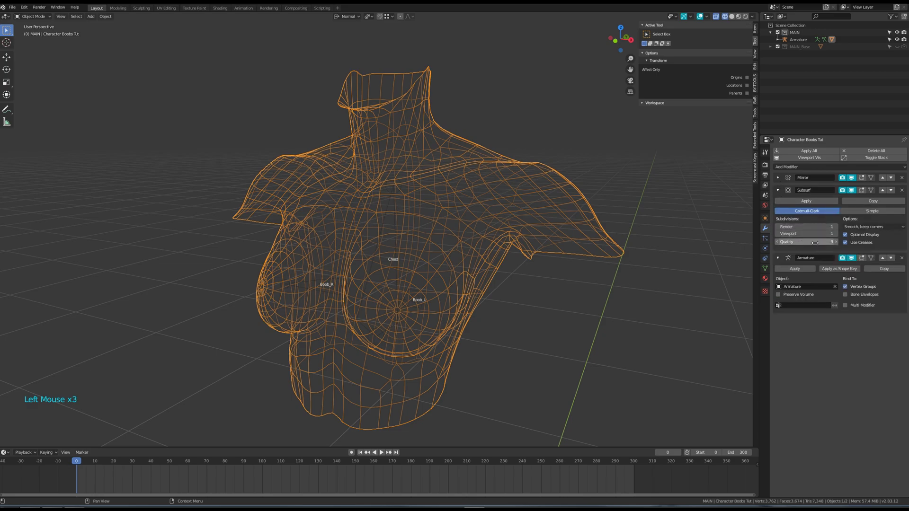
click(891, 191)
click(778, 191)
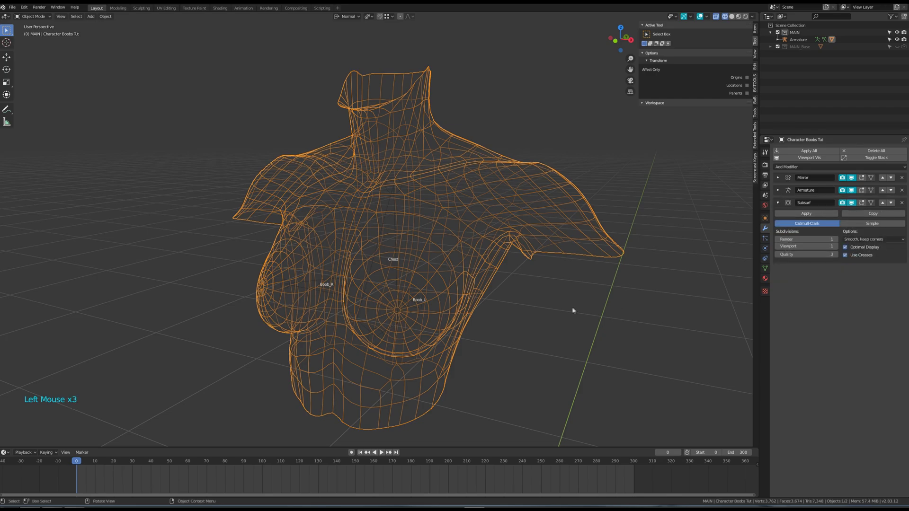
Step: Put the armature back in Pose Mode with solid shading and restart the Spring Bones interactive simulation
click(397, 229)
key(ctrl+Tab)
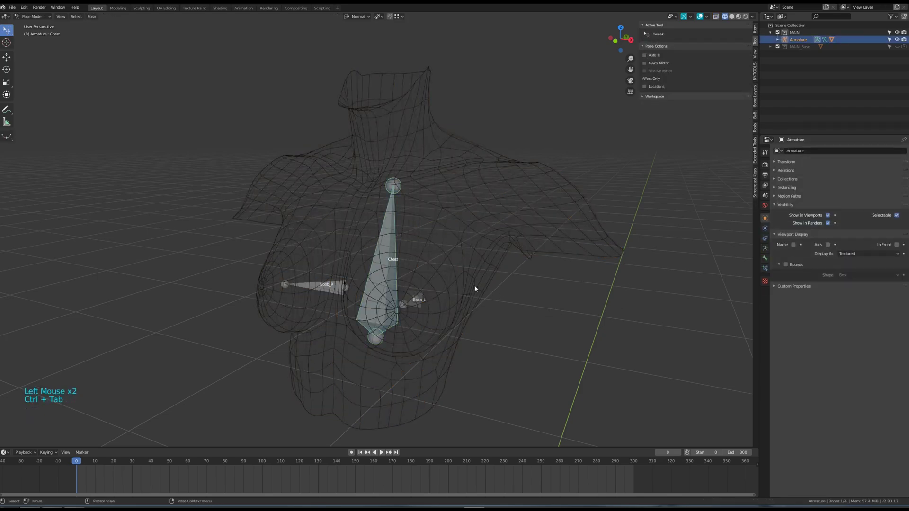
key(z)
click(765, 258)
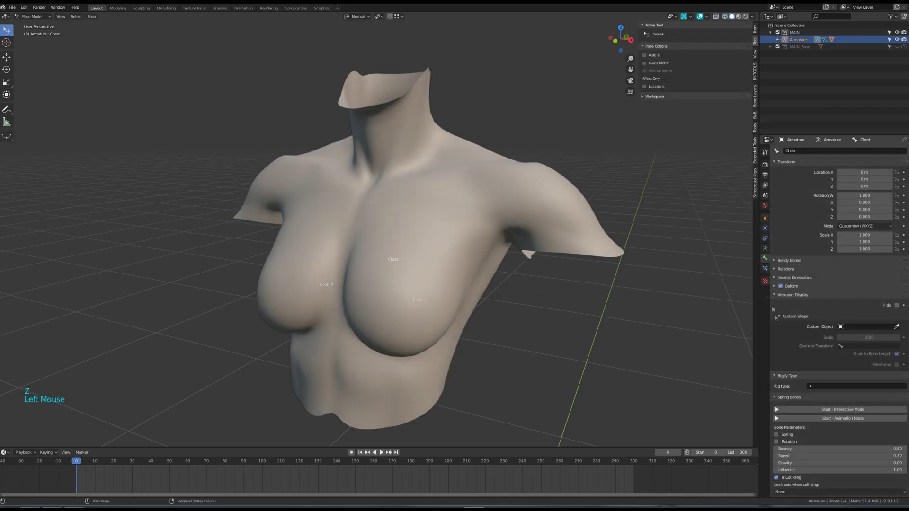
click(832, 410)
Step: Move the Chest bone to test the bounce with the reordered modifiers, then cancel the move
key(g)
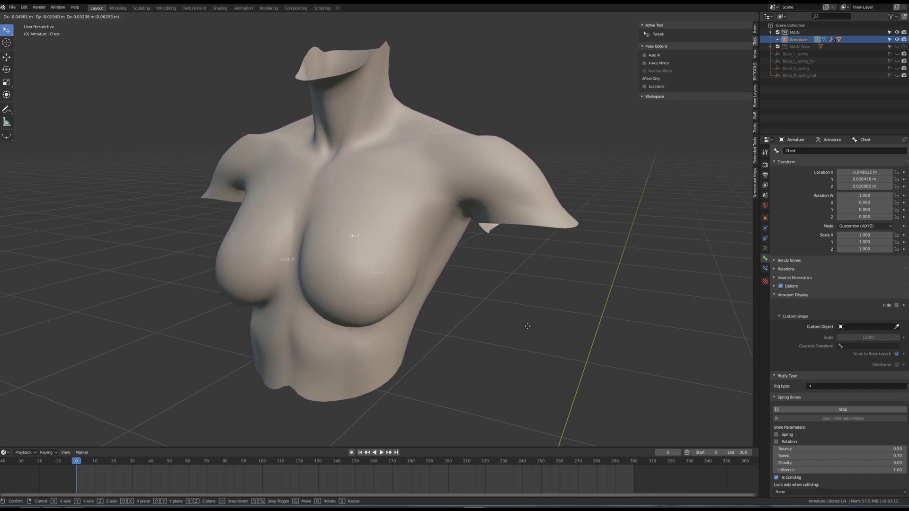
right_click(521, 326)
middle_drag(539, 332, 543, 329)
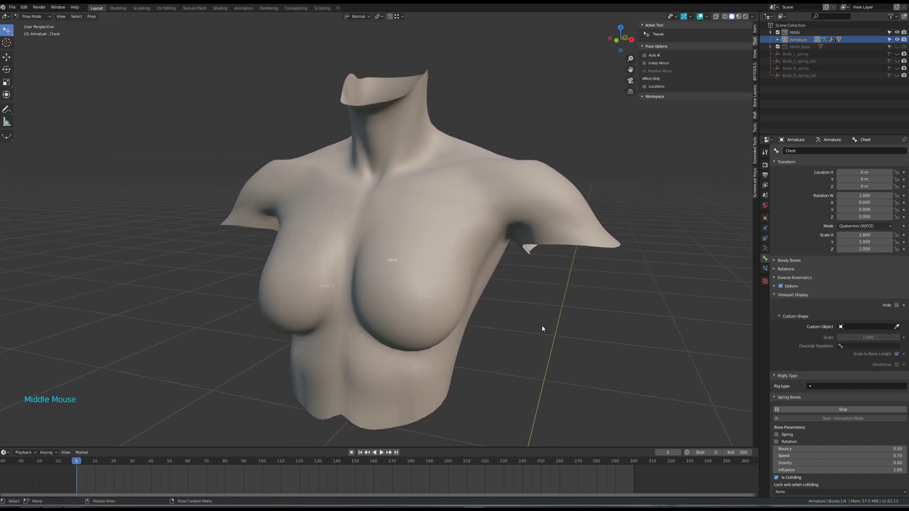
key(ctrl+Tab)
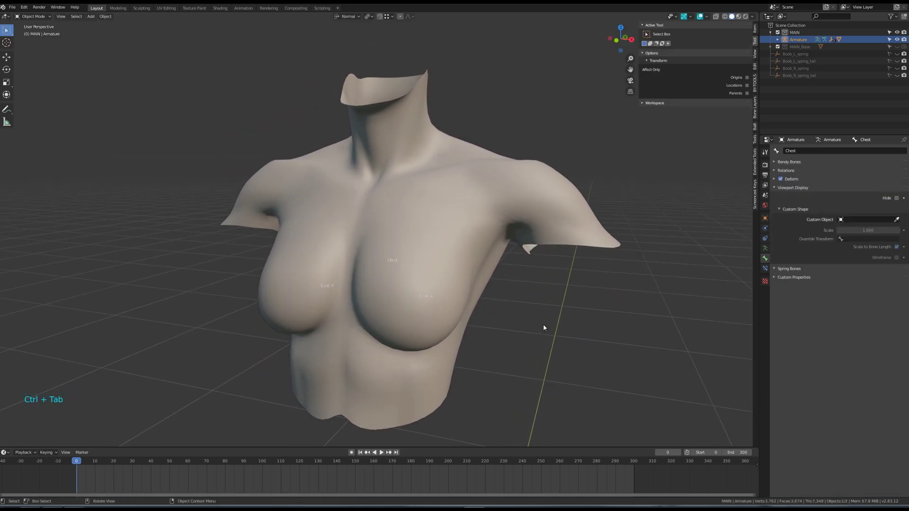
key(z)
shift+click(447, 296)
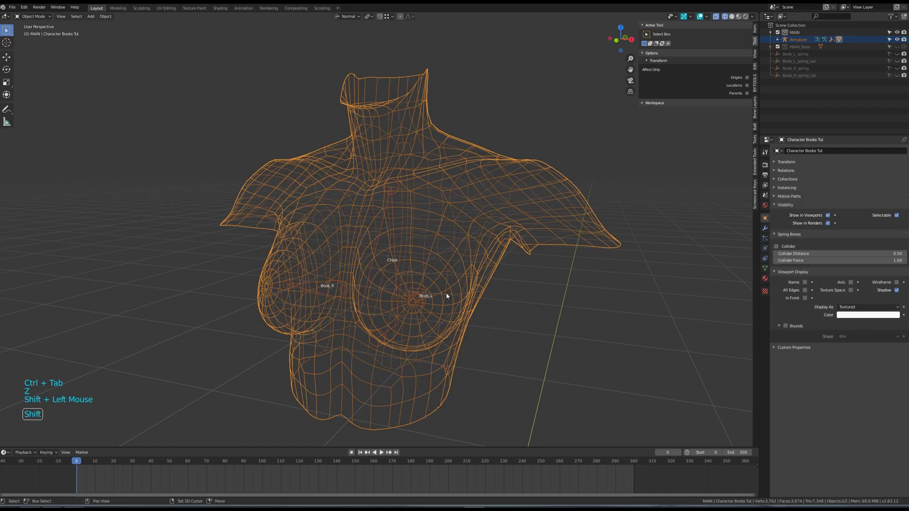
key(ctrl+Tab)
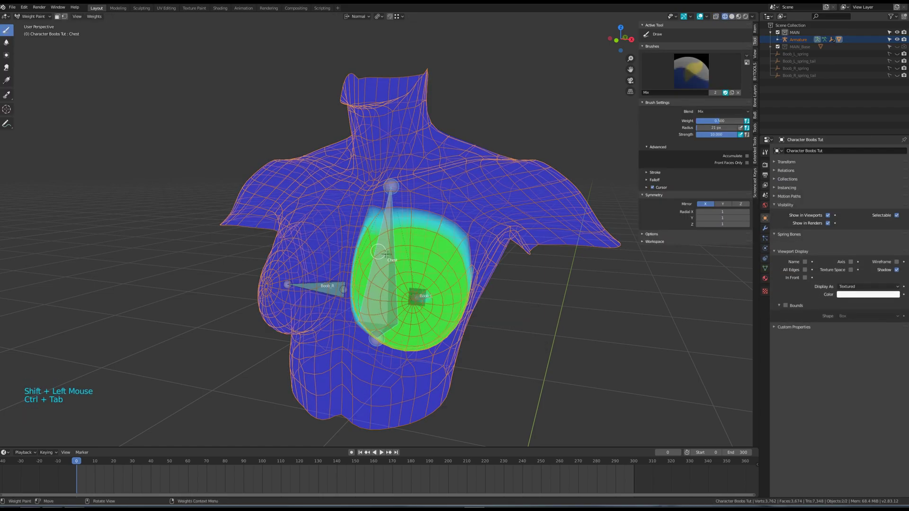
middle_drag(436, 260, 463, 268)
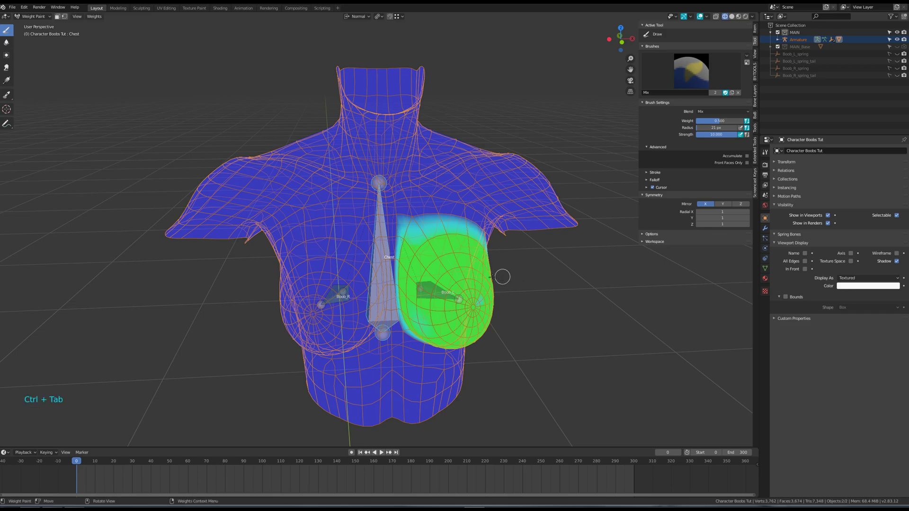
key(ctrl+Tab)
click(387, 256)
key(ctrl+Tab)
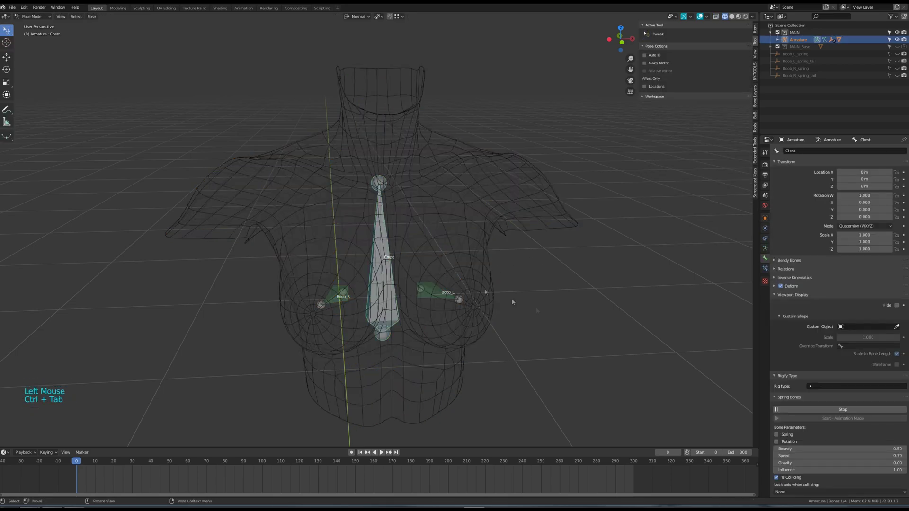
Step: Stop the Spring Bones simulation and open the torso mesh in Weight Paint together with its armature
click(809, 410)
mouse_move(381, 272)
middle_down()
mouse_move(416, 255)
mouse_move(454, 255)
mouse_move(471, 234)
middle_up()
key(ctrl+Tab)
shift+click(403, 254)
key(ctrl+Tab)
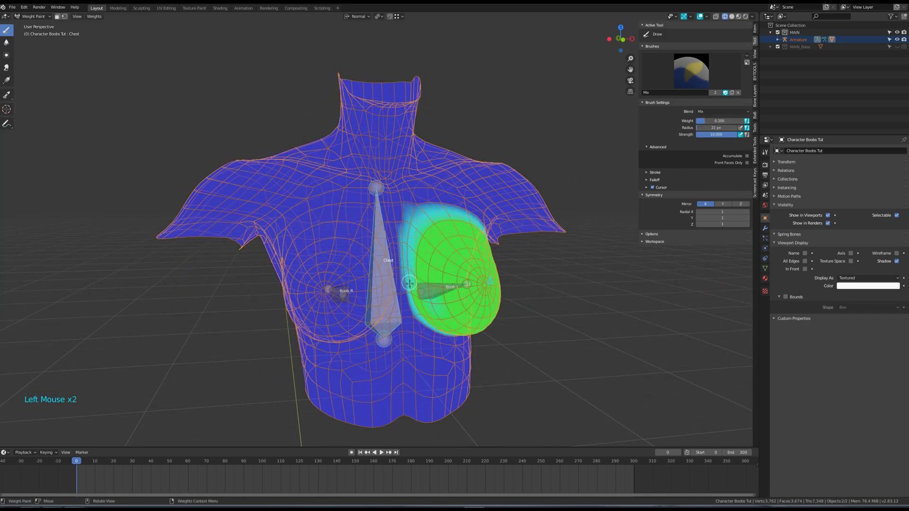
Step: Paint Boob_L weight at 0.2 along the inner edge of the left breast beside the sternum
middle_drag(409, 283, 413, 288)
scroll(413, 288, up, 2)
click(419, 302)
middle_drag(433, 341, 420, 299)
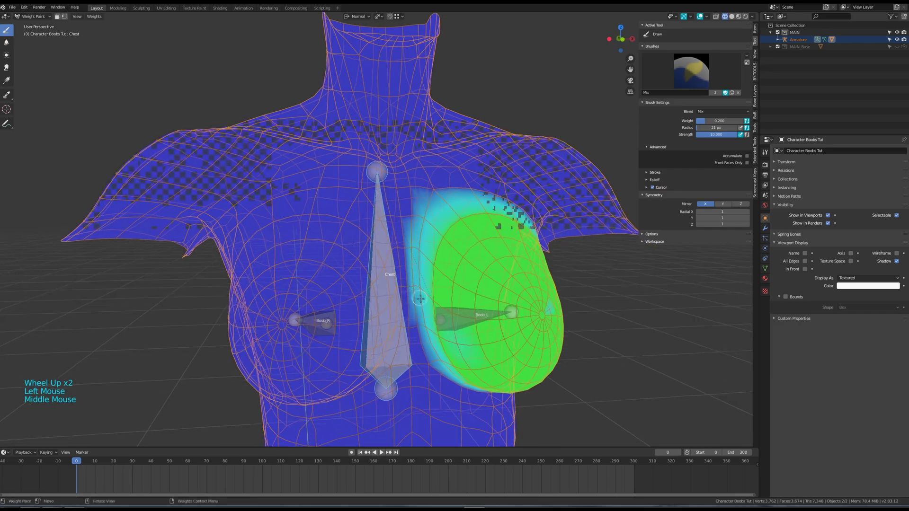
Step: Set the brush weight to 0 and clear Boob_L weight from the sternum side of the left breast
drag(704, 121, 682, 121)
drag(406, 221, 408, 266)
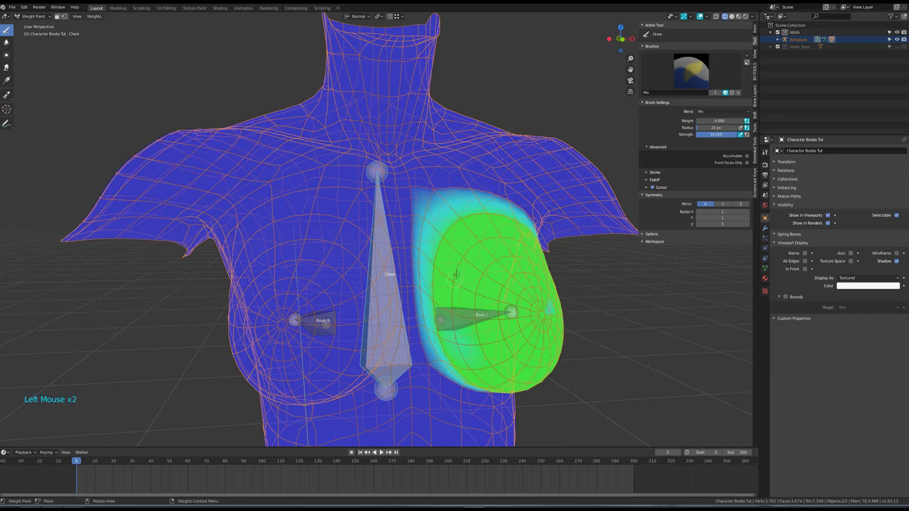
mouse_move(456, 275)
middle_down()
mouse_move(446, 234)
mouse_move(412, 270)
mouse_move(432, 284)
mouse_move(457, 279)
middle_up()
click(732, 121)
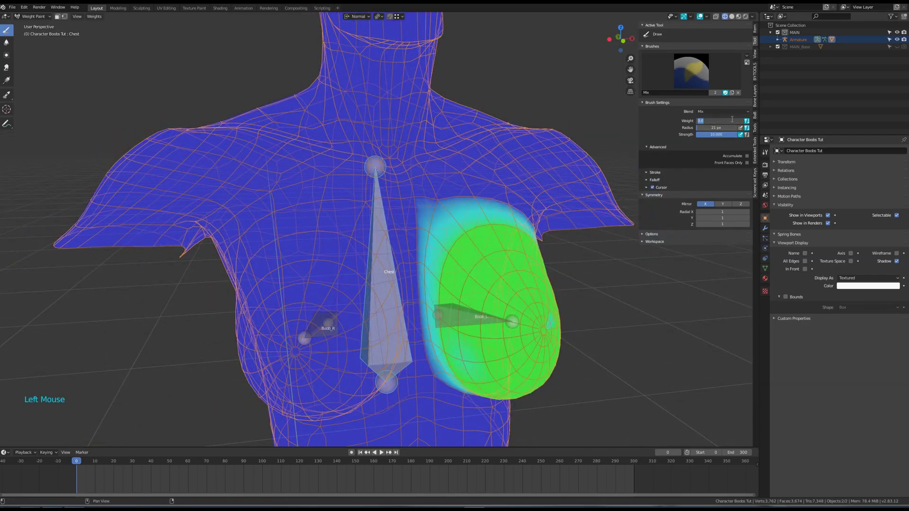
mouse_move(426, 246)
middle_down()
mouse_move(360, 255)
mouse_move(396, 268)
mouse_move(389, 244)
mouse_move(515, 216)
mouse_move(412, 283)
middle_up()
click(422, 241)
click(400, 273)
Step: Select the Chest bone and paint its weight to 0 over the front of the left breast with X mirroring
ctrl+click(388, 244)
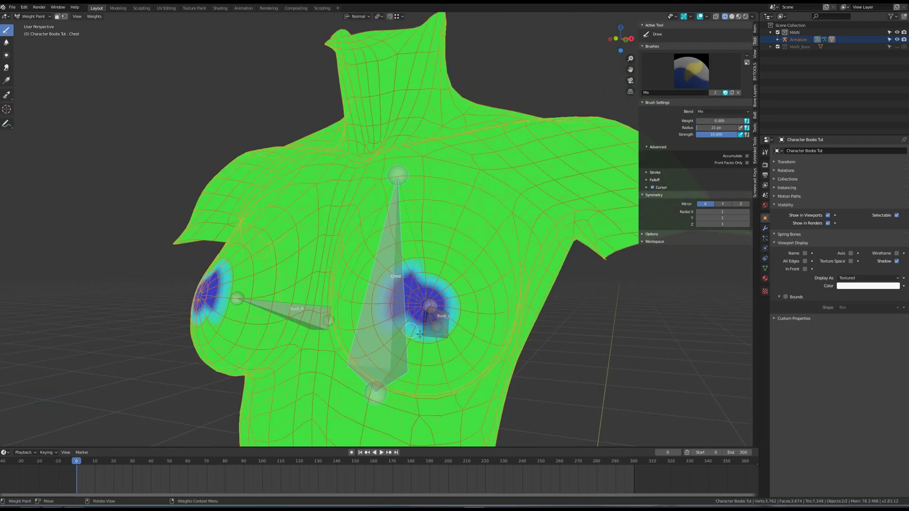
scroll(451, 306, down, 2)
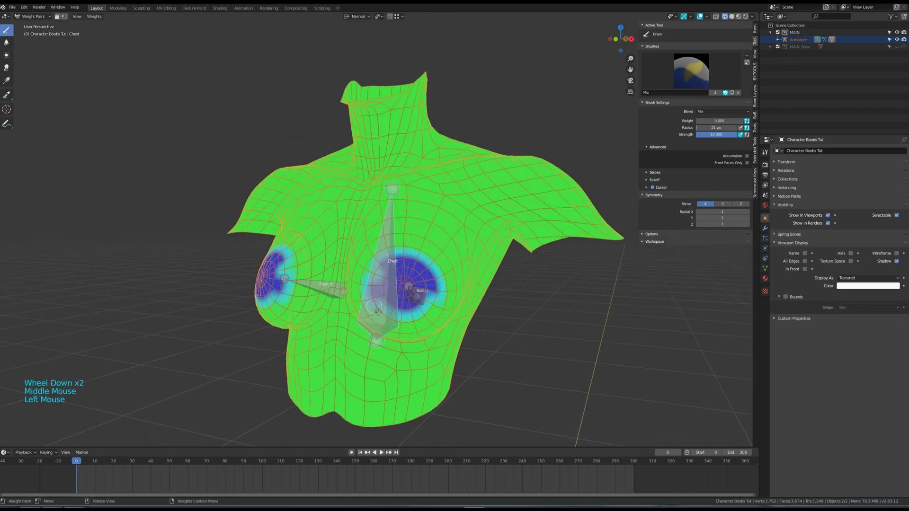
middle_drag(433, 331, 432, 256)
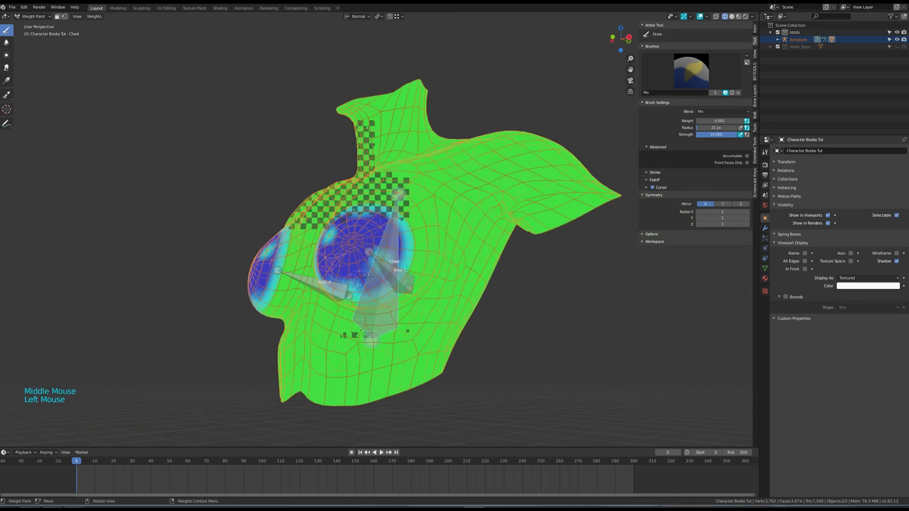
middle_drag(369, 278, 463, 298)
drag(462, 298, 464, 267)
middle_drag(464, 268, 392, 246)
drag(393, 246, 388, 247)
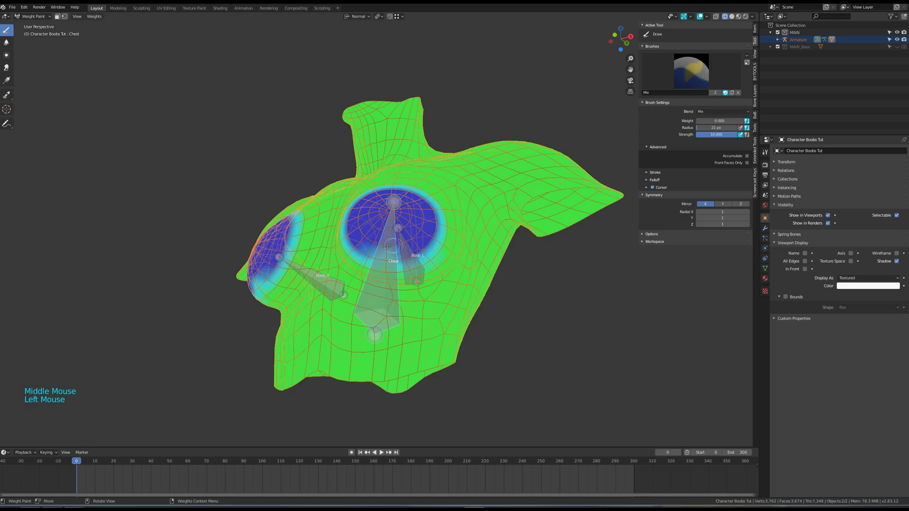
Step: Extend the zero Chest weight over the upper, inner and underside areas of both breasts
mouse_move(438, 232)
middle_down()
mouse_move(460, 254)
mouse_move(394, 260)
middle_up()
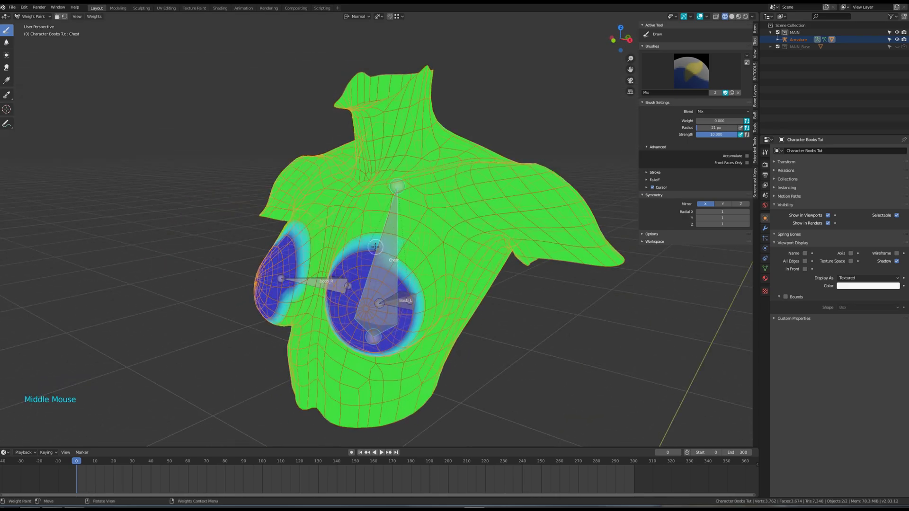
drag(394, 260, 388, 265)
middle_drag(388, 265, 365, 227)
mouse_move(366, 228)
mouse_down()
mouse_move(371, 287)
mouse_move(343, 301)
mouse_up()
middle_drag(347, 300, 393, 284)
middle_drag(393, 284, 426, 270)
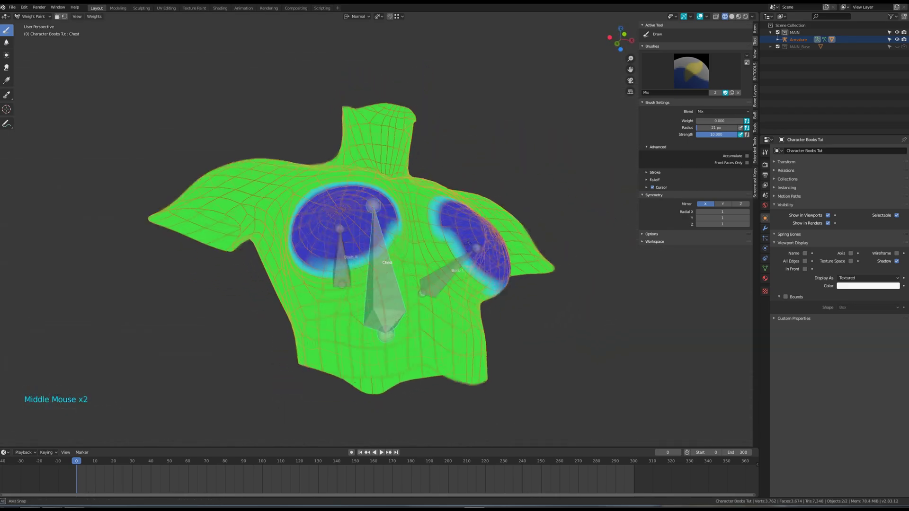
drag(355, 227, 386, 265)
middle_drag(386, 266, 331, 203)
drag(365, 208, 330, 229)
middle_drag(330, 228, 663, 174)
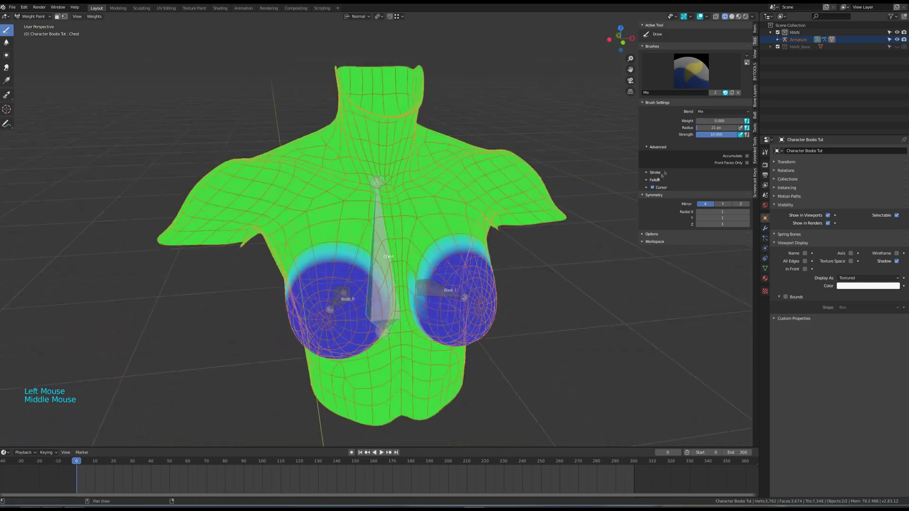
Step: Set the brush weight to 0.4 and blend the Chest weight along the upper and outer edges of the breasts
drag(427, 263, 420, 285)
drag(422, 274, 461, 238)
middle_drag(460, 237, 393, 253)
mouse_move(393, 253)
mouse_down()
mouse_move(396, 273)
mouse_move(412, 248)
mouse_up()
mouse_move(438, 266)
middle_down()
mouse_move(421, 264)
mouse_move(412, 244)
middle_up()
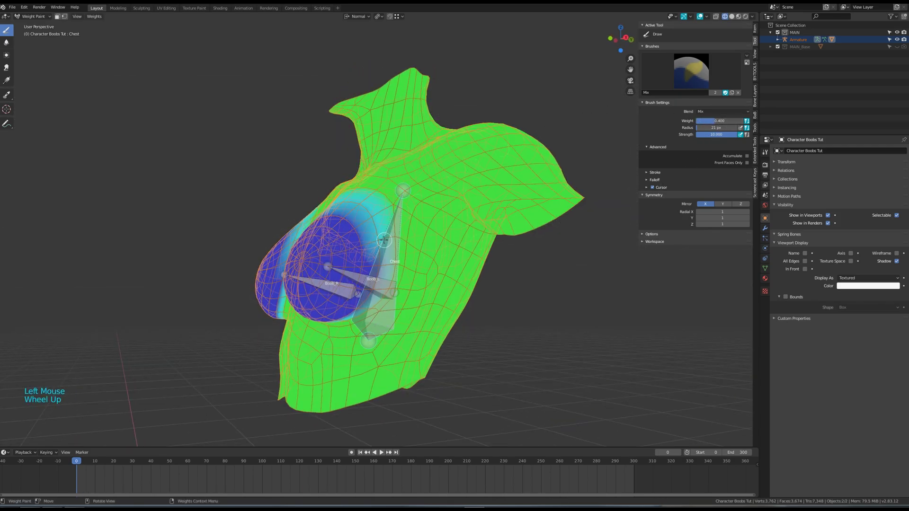
drag(384, 241, 355, 210)
middle_drag(355, 222, 438, 256)
drag(443, 260, 426, 286)
middle_drag(426, 282, 386, 254)
Step: Leave Weight Paint, switch the armature to Pose Mode and select the Chest bone
key(ctrl+Tab)
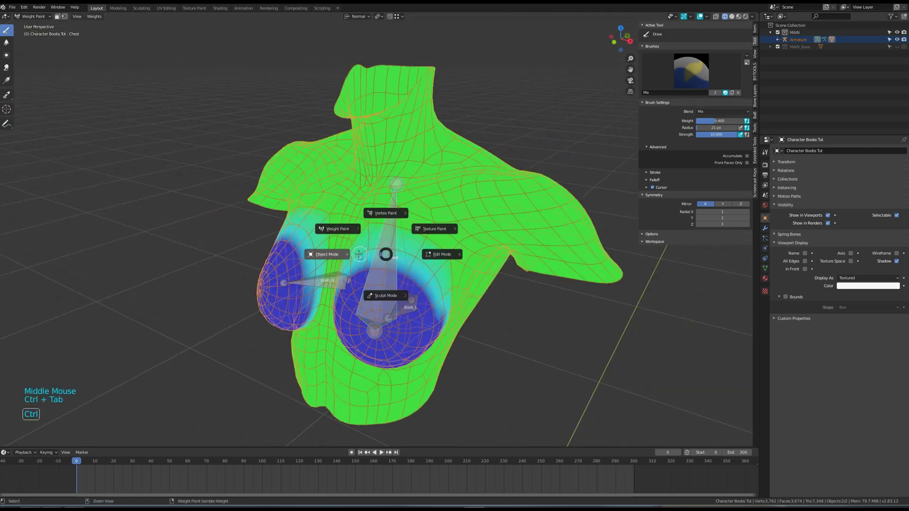
click(395, 243)
key(ctrl+Tab)
click(396, 243)
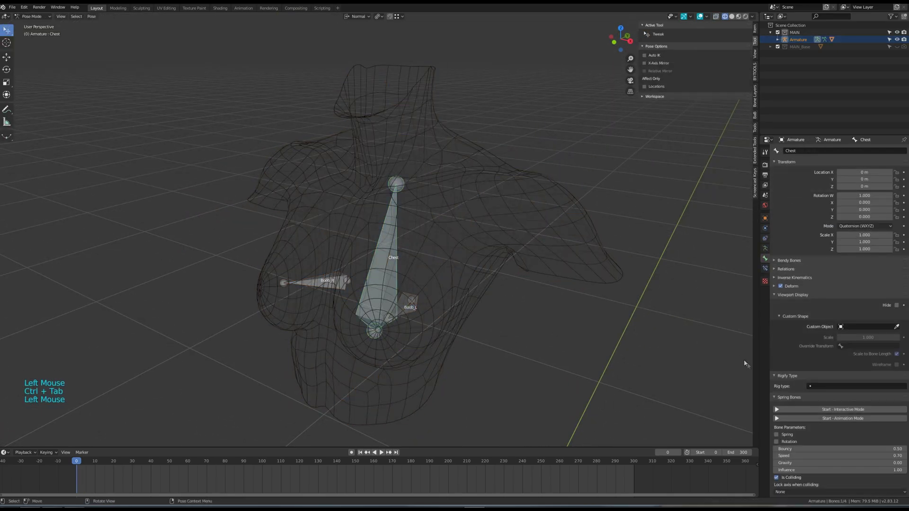
Step: Start the Spring Bones interactive mode and switch the viewport to solid shading
click(843, 409)
key(z)
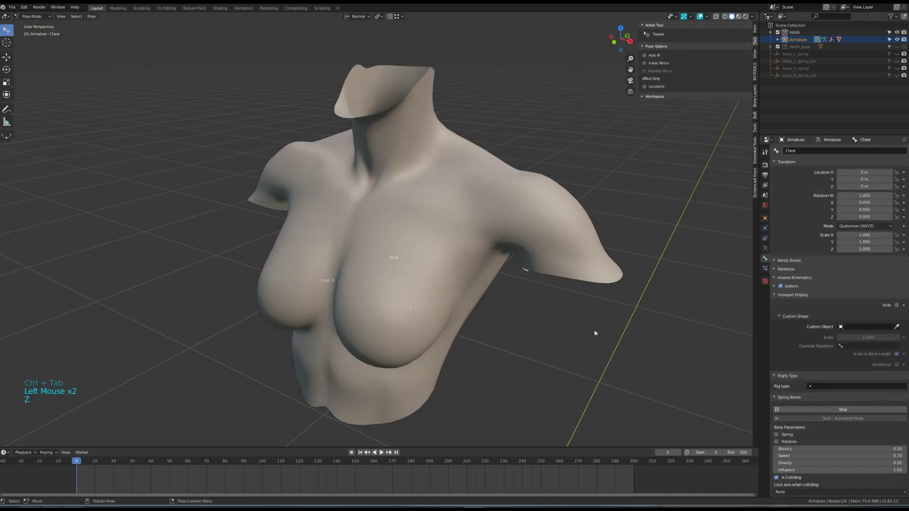
shift+middle_drag(596, 334, 574, 310)
Step: Test the spring motion by moving the Chest bone freely and along the Y and X axes, and cancel the move
key(g)
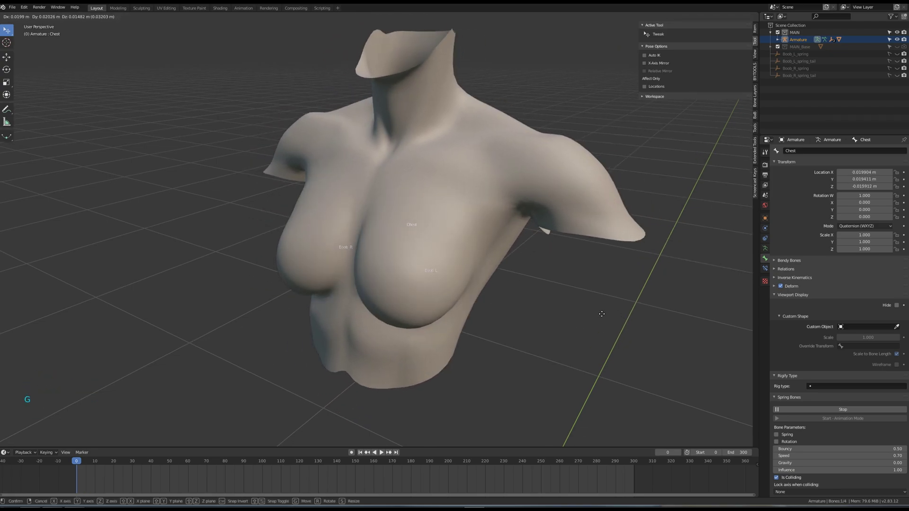
key(y)
key(x)
right_click(587, 339)
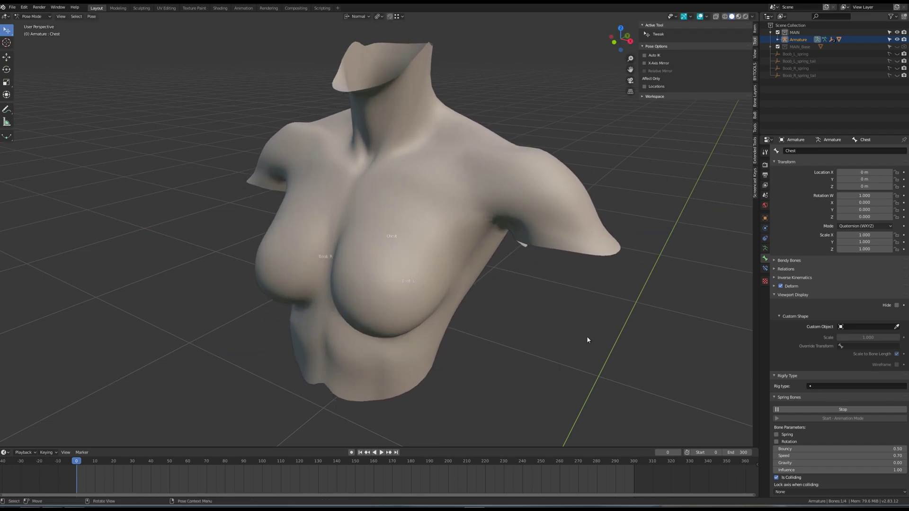
Step: Repeat temporary free moves of the Chest bone to examine the breast bounce from the front and from a three-quarter angle
middle_drag(577, 353, 601, 349)
key(g)
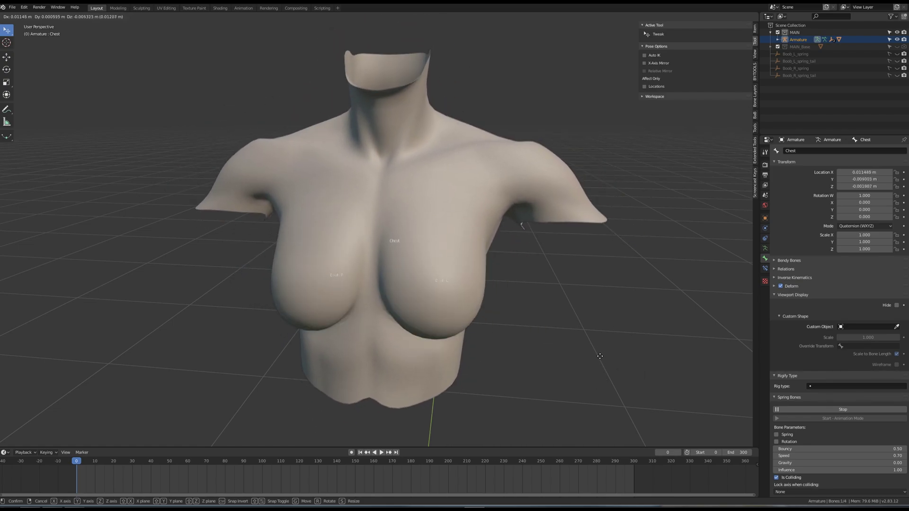
right_click(601, 356)
middle_drag(605, 359, 574, 346)
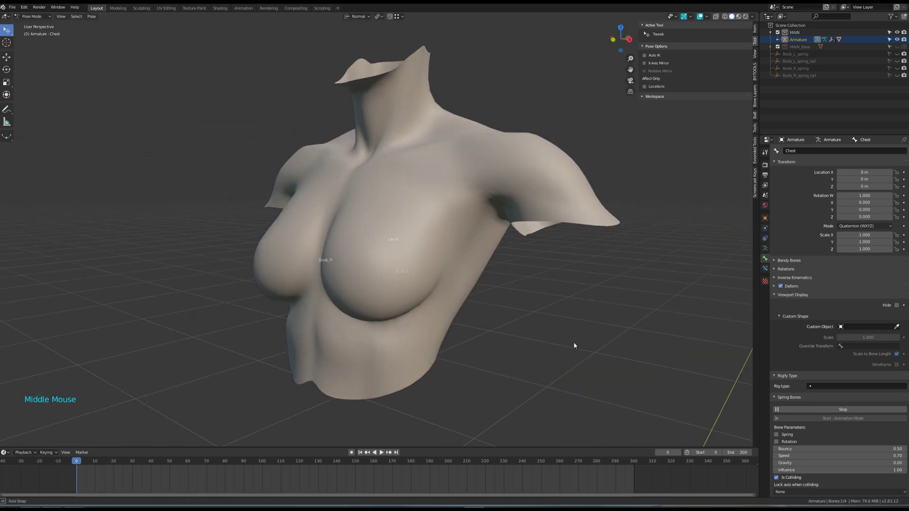
key(g)
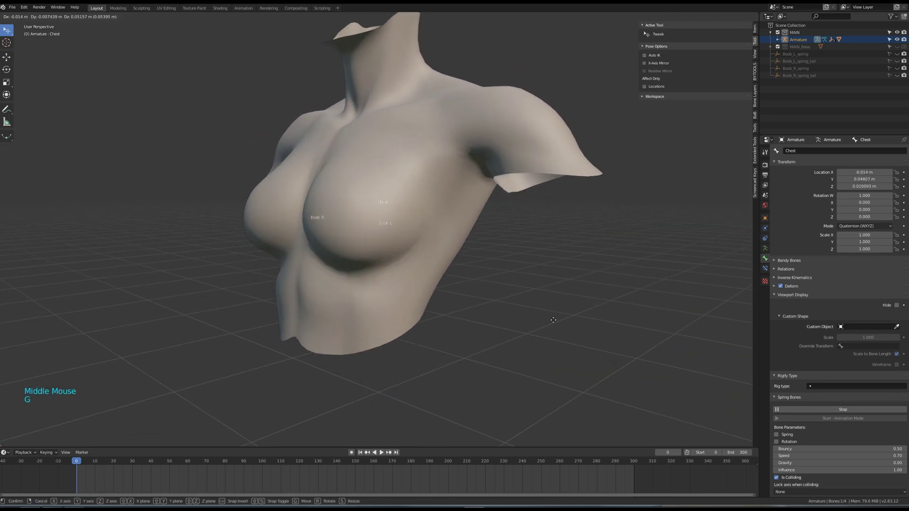